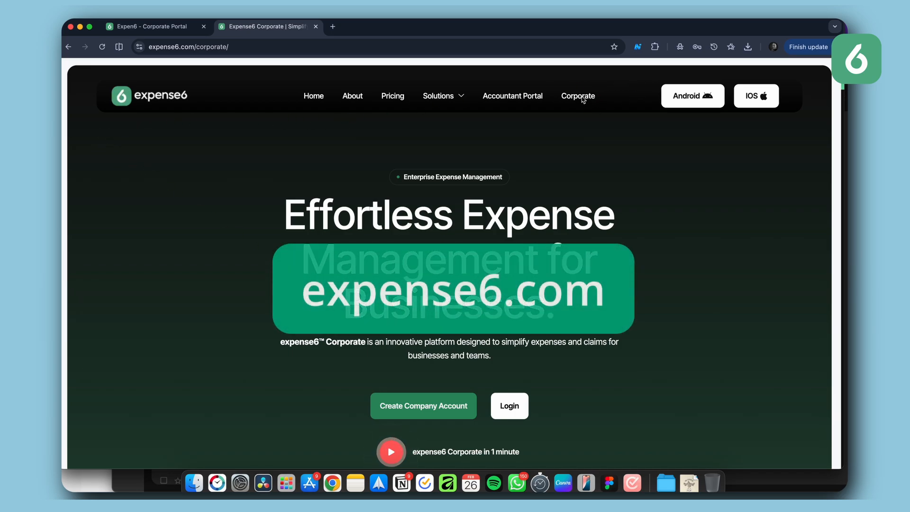
Step: Start creating a company account and paste the admin's e-mail address into the sign-up form
{"action": "scroll", "coordinate": [450, 263], "scroll_direction": "down", "scroll_amount": 1}
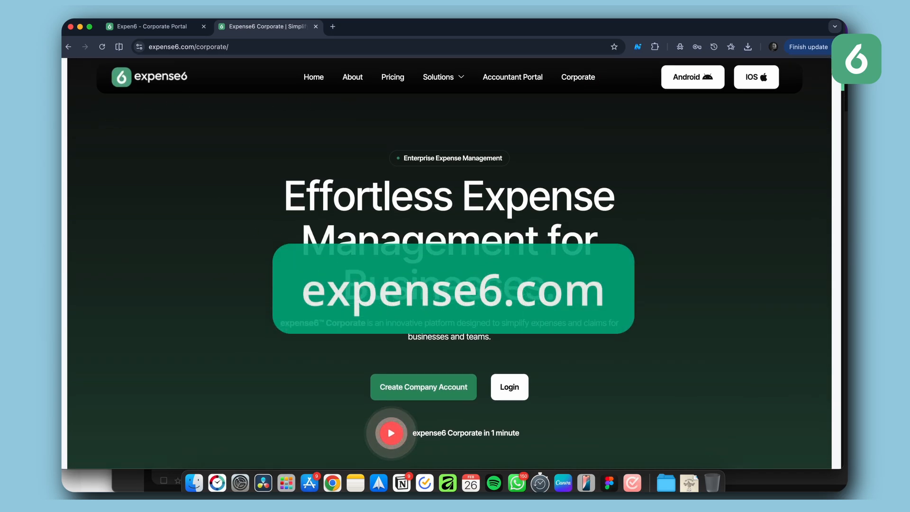
{"action": "left_click", "coordinate": [405, 395]}
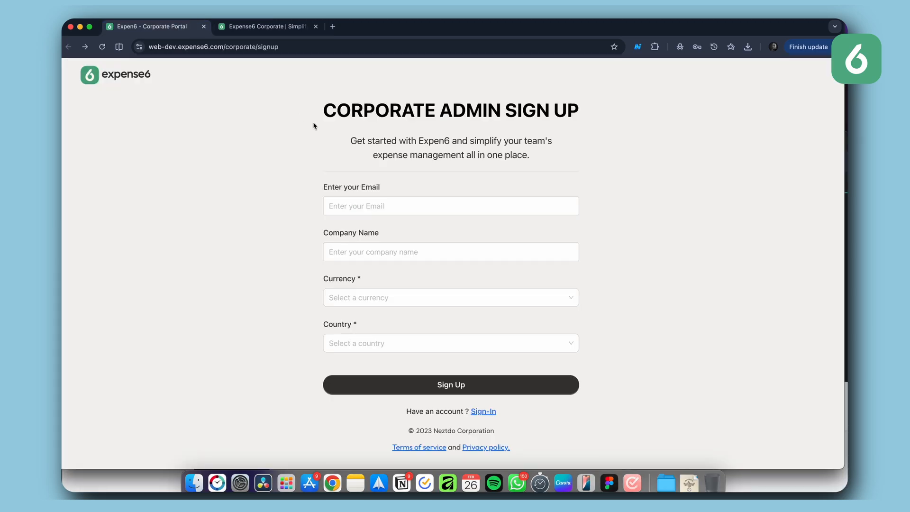
{"action": "left_click", "coordinate": [358, 206]}
{"action": "key", "text": "super+v"}
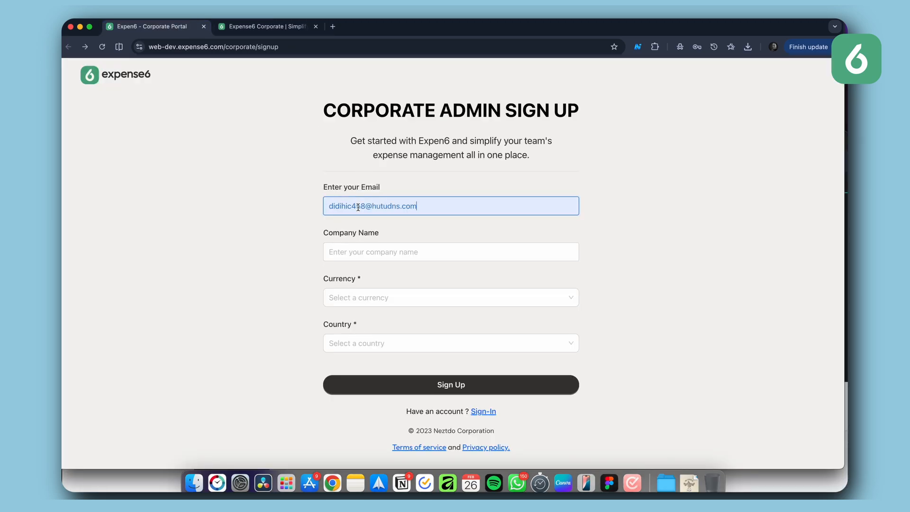
Step: Enter the company name ABC enterprises and choose Sri Lankan Rupee (LKR) as the currency
{"action": "left_click", "coordinate": [369, 251]}
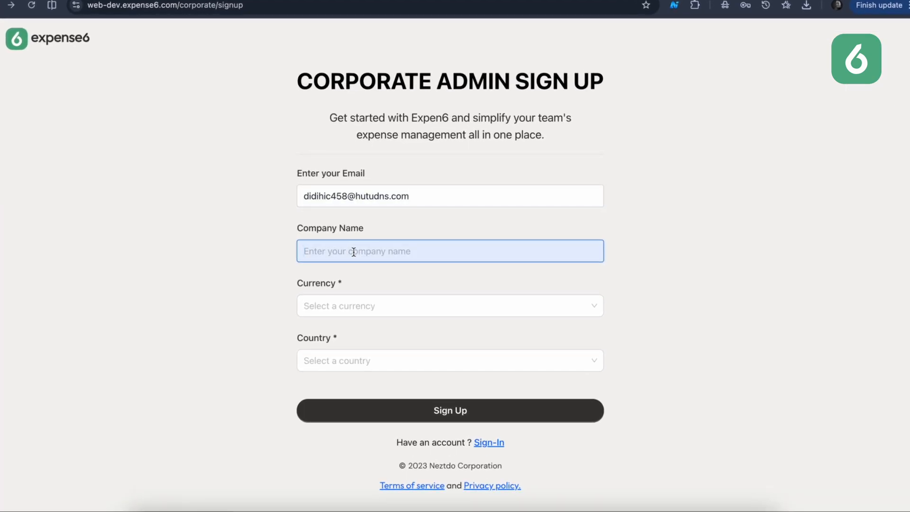
{"action": "type", "text": "ABC enterprises"}
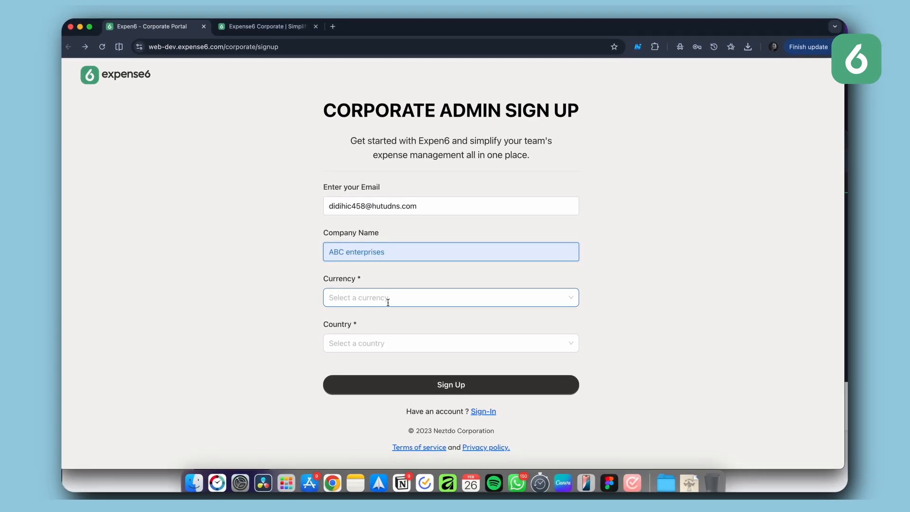
{"action": "left_click", "coordinate": [387, 299]}
{"action": "type", "text": "lkr"}
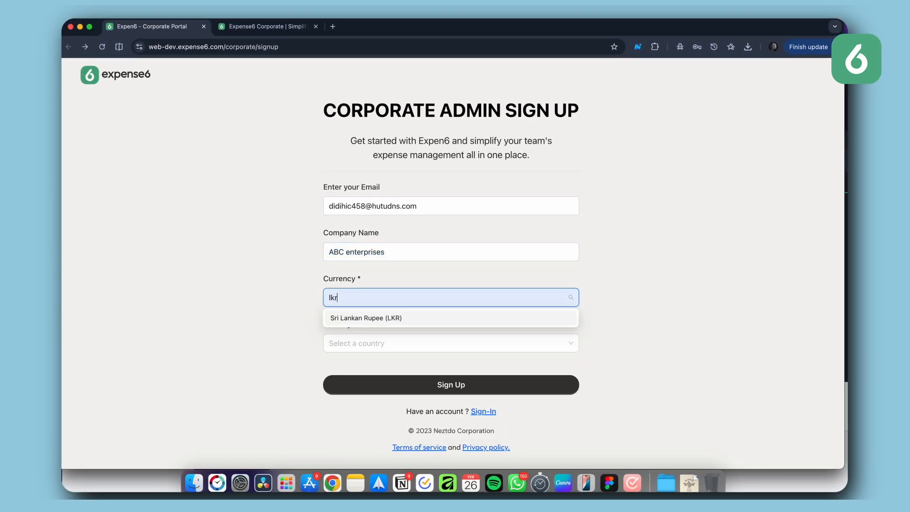
{"action": "key", "text": "Return"}
Step: Set the country to Sri Lanka and submit the corporate admin sign-up
{"action": "left_click", "coordinate": [386, 339]}
{"action": "type", "text": "sr"}
{"action": "left_click", "coordinate": [385, 324]}
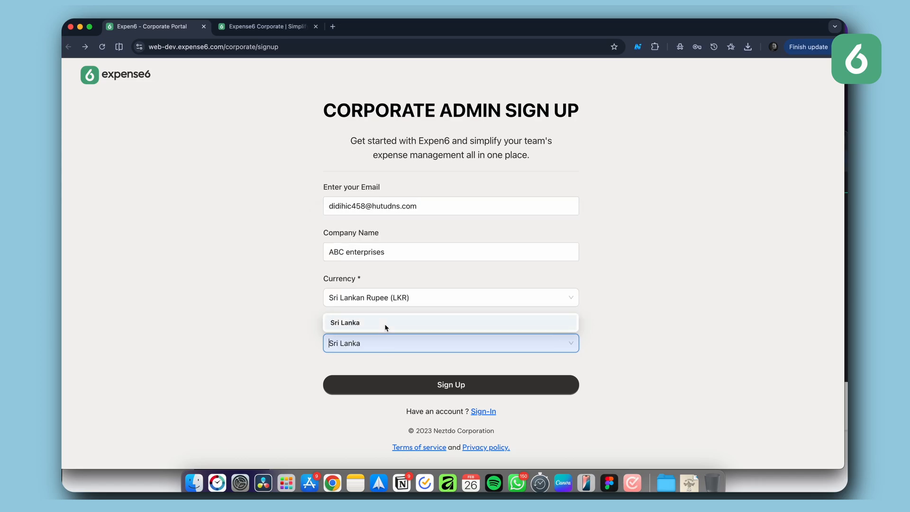
{"action": "left_click", "coordinate": [448, 385]}
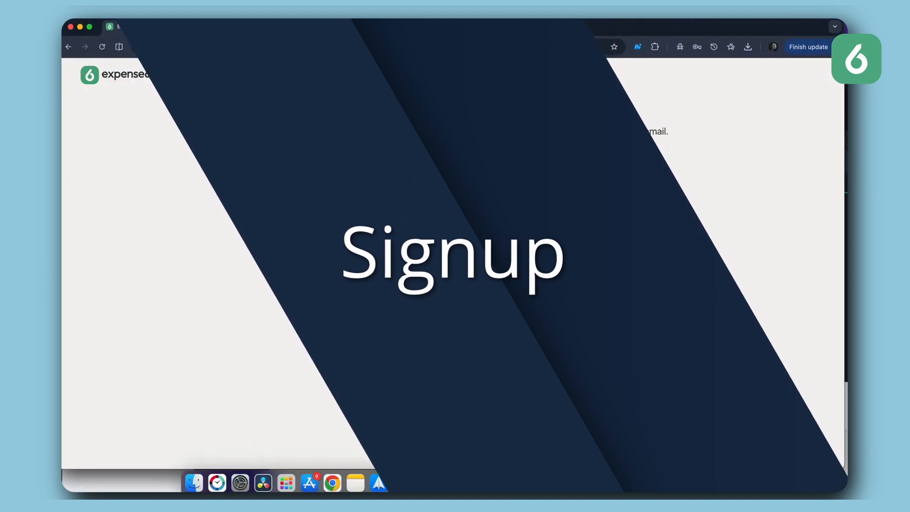
Step: Copy the verification code from the e-mail and enter it on the OTP verification page
{"action": "double_click", "coordinate": [428, 360]}
{"action": "key", "text": "super+c"}
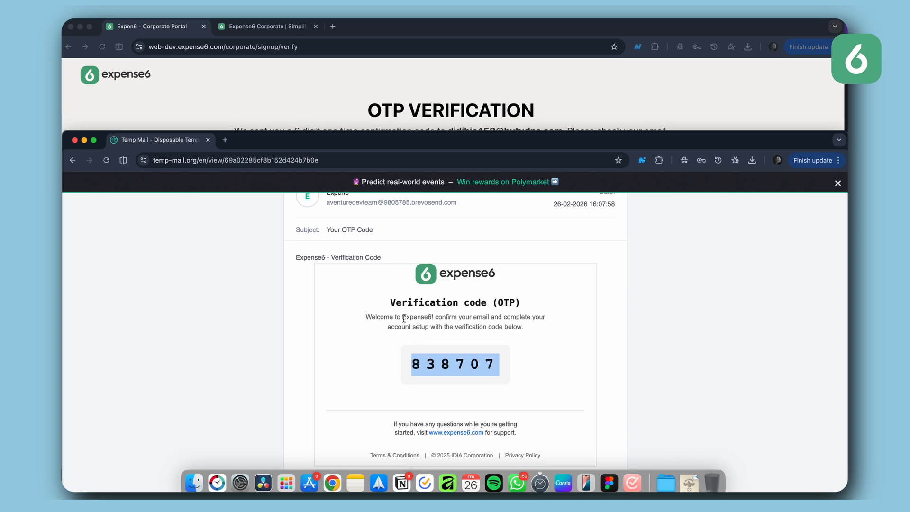
{"action": "left_click", "coordinate": [265, 94]}
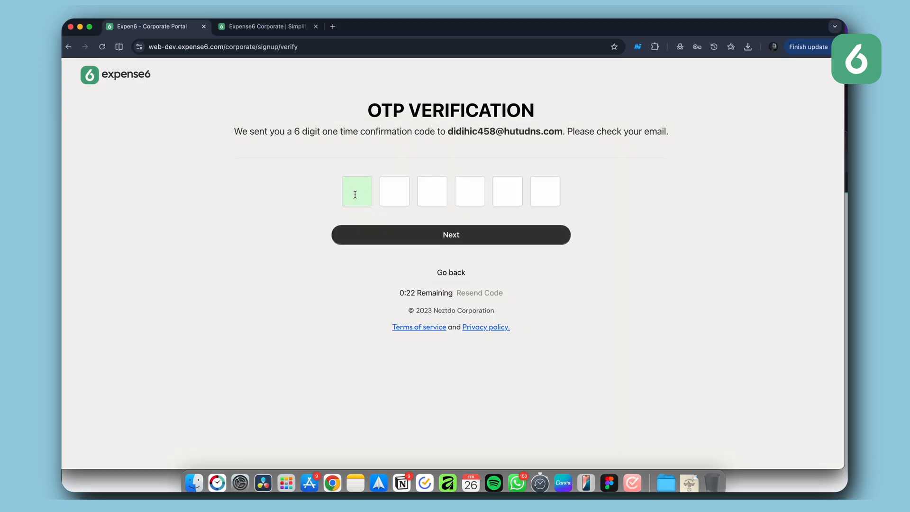
{"action": "key", "text": "super+v"}
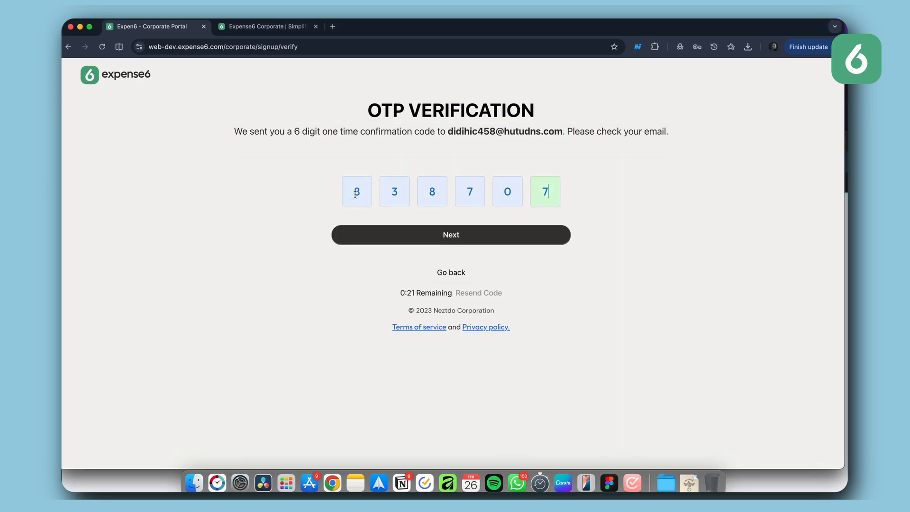
{"action": "left_click", "coordinate": [430, 235]}
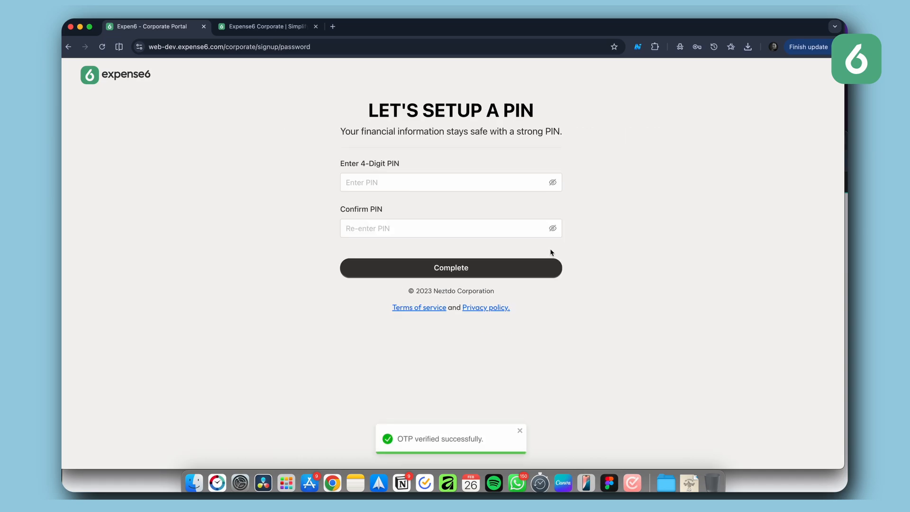
Step: Set up and confirm the 4-digit account PIN and complete the setup
{"action": "left_click", "coordinate": [354, 184]}
{"action": "left_click", "coordinate": [358, 184]}
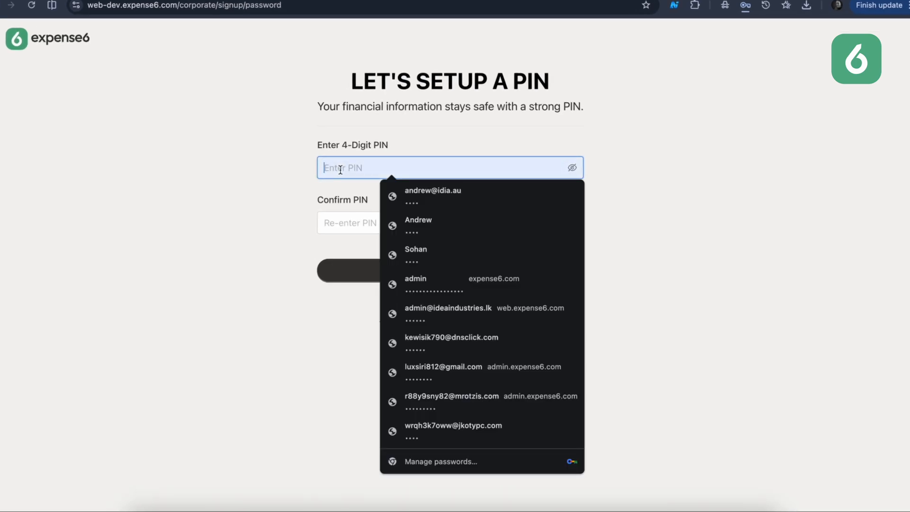
{"action": "type", "text": "1234"}
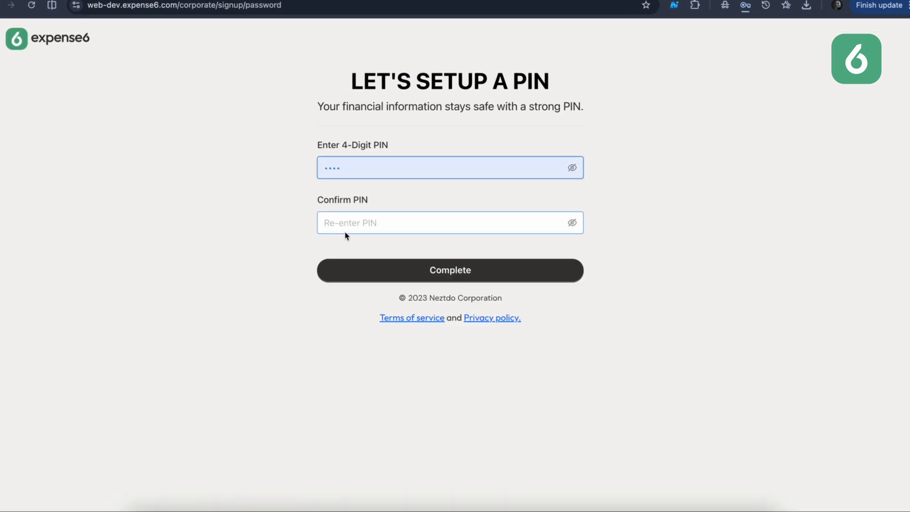
{"action": "left_click", "coordinate": [344, 222]}
{"action": "type", "text": "1234"}
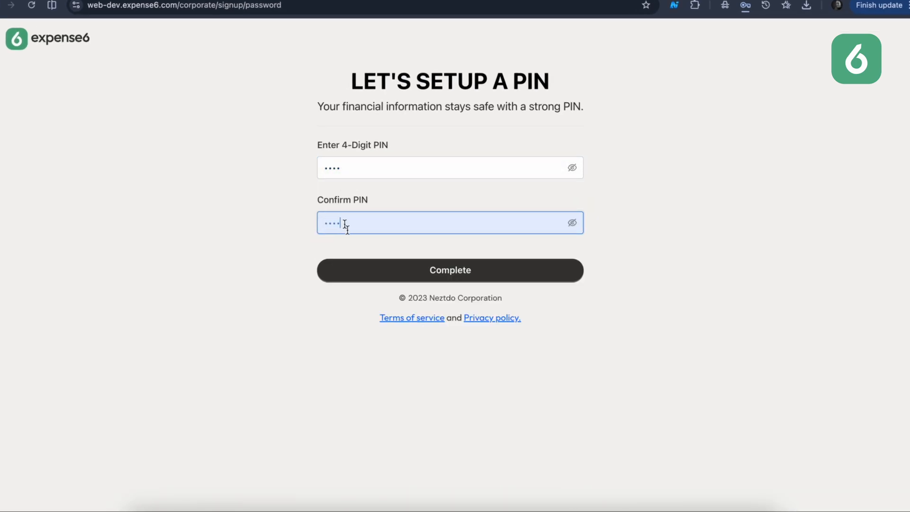
{"action": "left_click", "coordinate": [412, 273]}
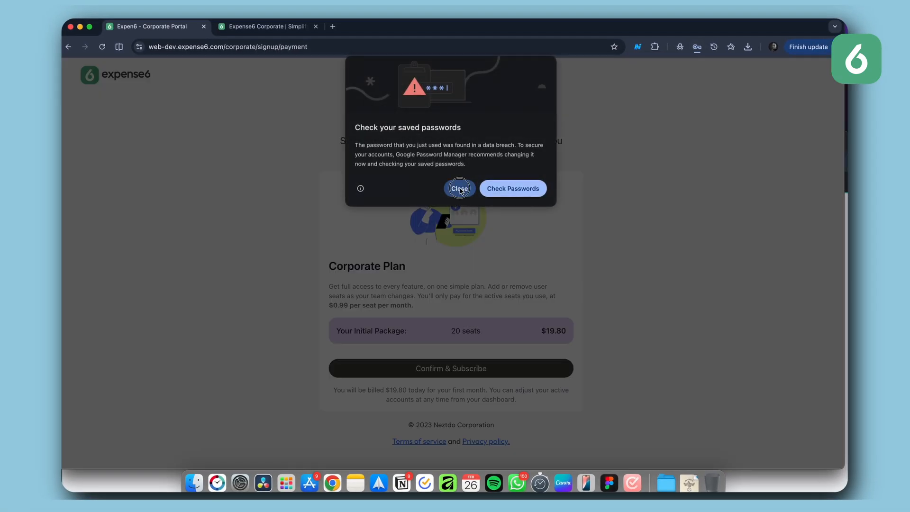
Step: Dismiss the browser password warning and subscribe to the Corporate Plan's 20-seat initial package at checkout
{"action": "left_click", "coordinate": [457, 188]}
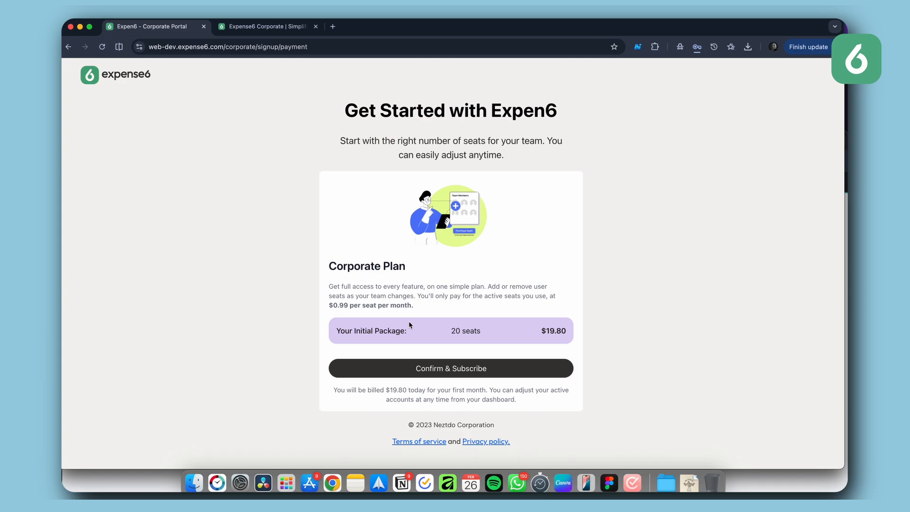
{"action": "left_click", "coordinate": [437, 372]}
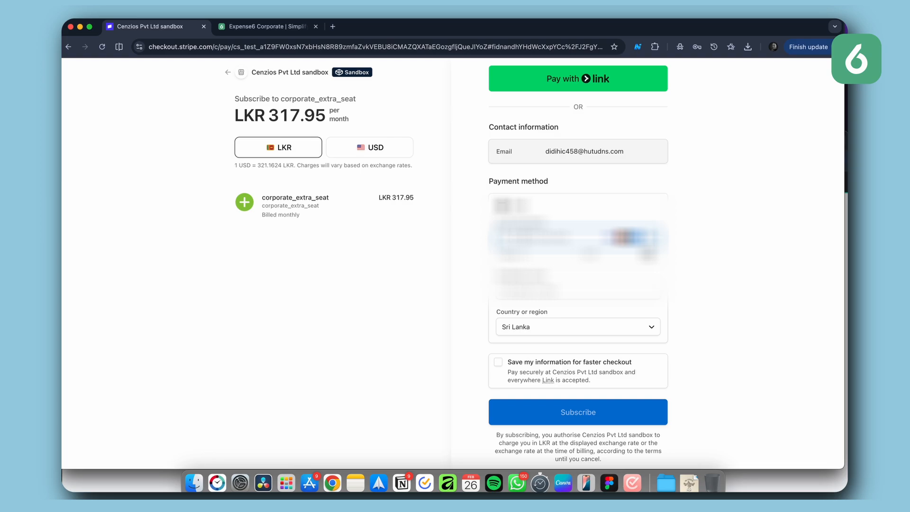
{"action": "left_click", "coordinate": [543, 412]}
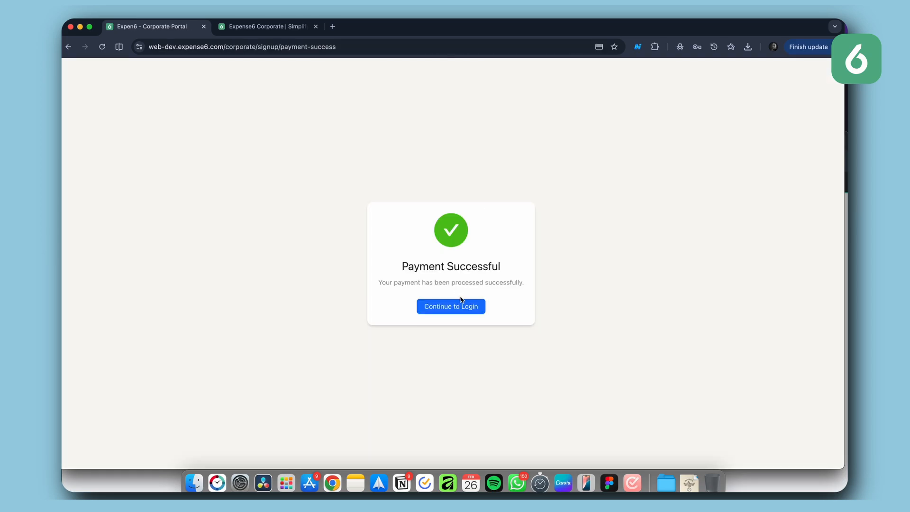
Step: Continue to login and sign in as corporate admin with the admin e-mail and PIN
{"action": "left_click", "coordinate": [475, 311]}
{"action": "left_click", "coordinate": [559, 264]}
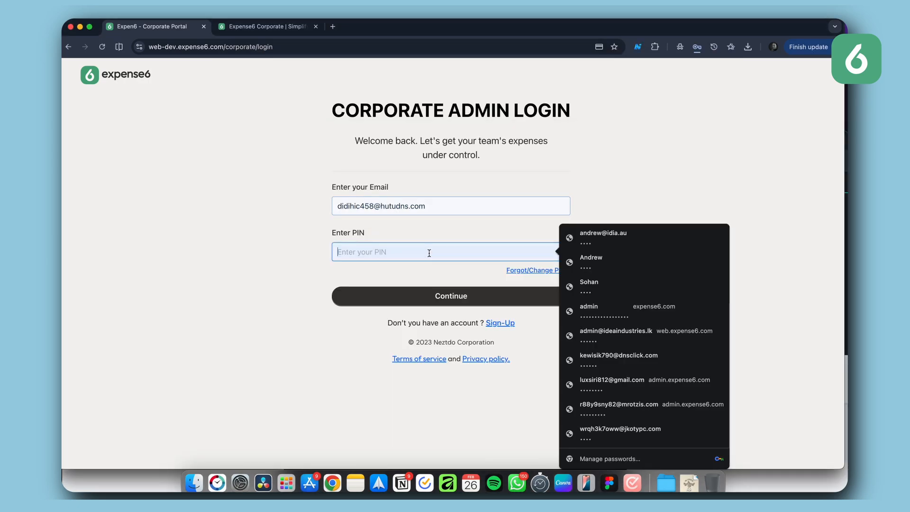
{"action": "type", "text": "1234"}
{"action": "left_click", "coordinate": [435, 294]}
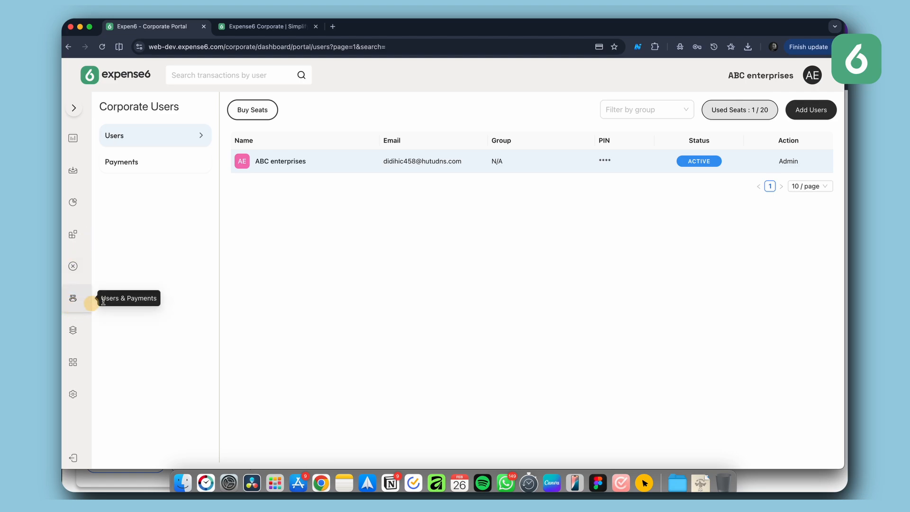
Step: Open Users & Payments and start adding a new user, entering the user's name
{"action": "left_click", "coordinate": [76, 299]}
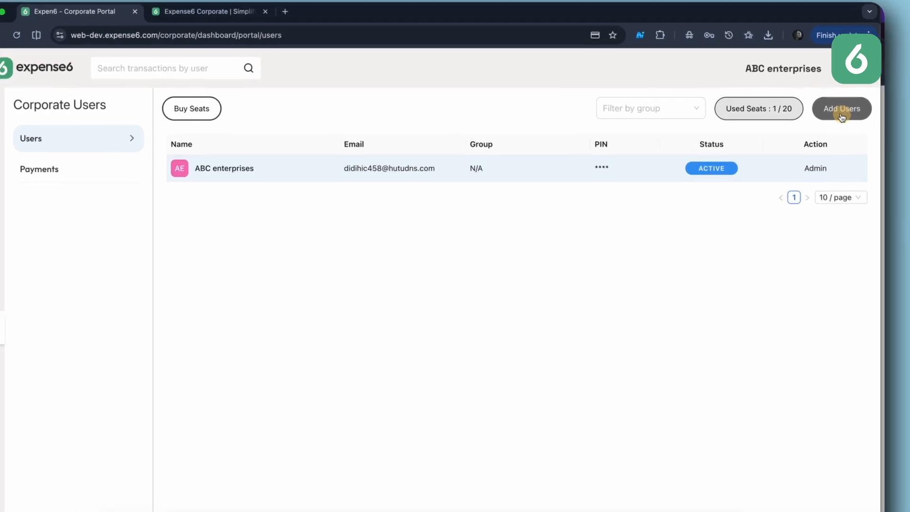
{"action": "left_click", "coordinate": [840, 114]}
{"action": "left_click", "coordinate": [325, 222]}
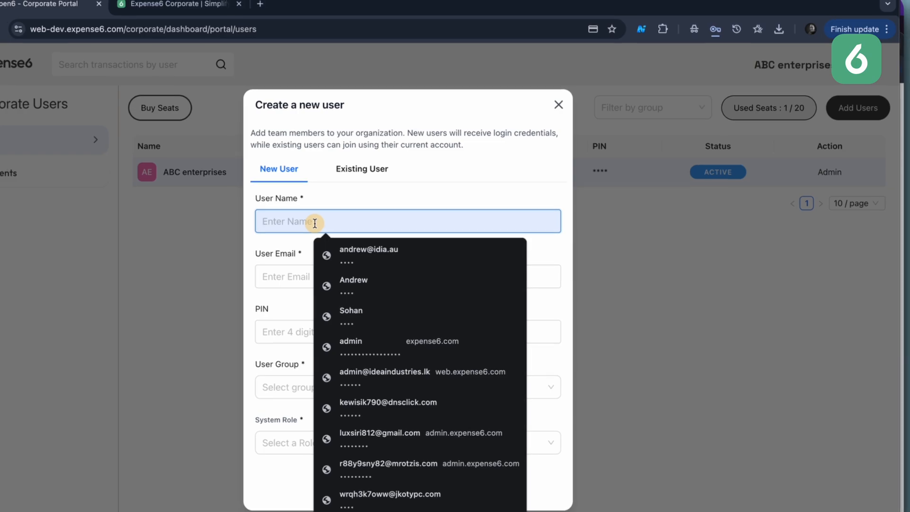
{"action": "type", "text": "Peter"}
Step: Paste the new user's e-mail address and enter a 4-digit PIN
{"action": "left_click", "coordinate": [306, 279]}
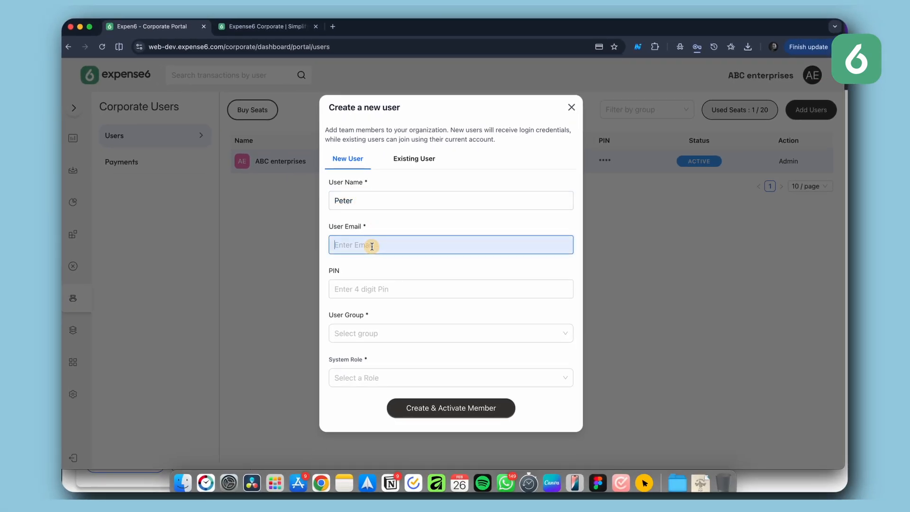
{"action": "key", "text": "super+v"}
{"action": "left_click", "coordinate": [391, 292]}
{"action": "type", "text": "••••"}
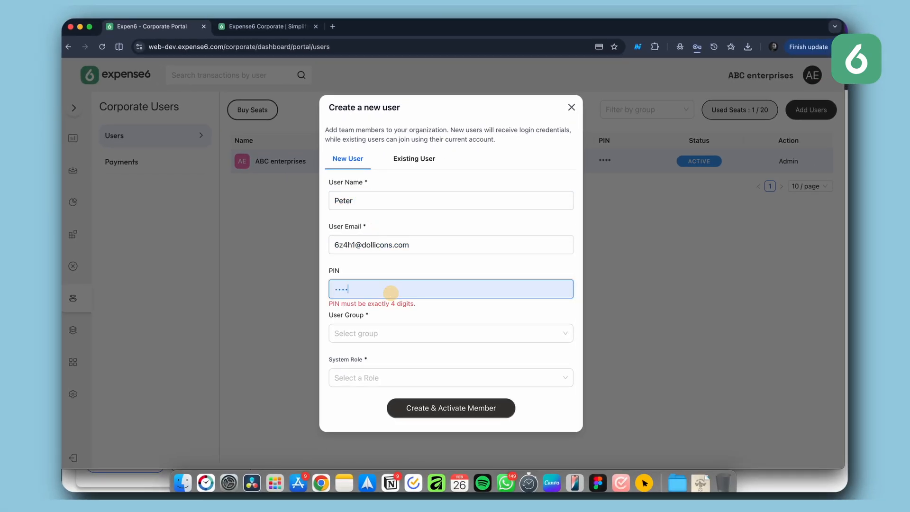
Step: Create a new user group named Sales Team from the group selector
{"action": "left_click", "coordinate": [392, 335]}
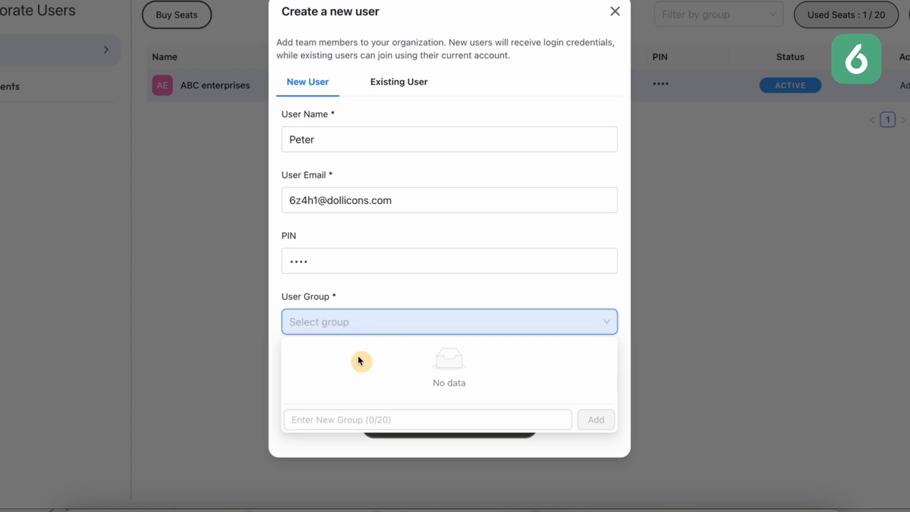
{"action": "left_click", "coordinate": [319, 418]}
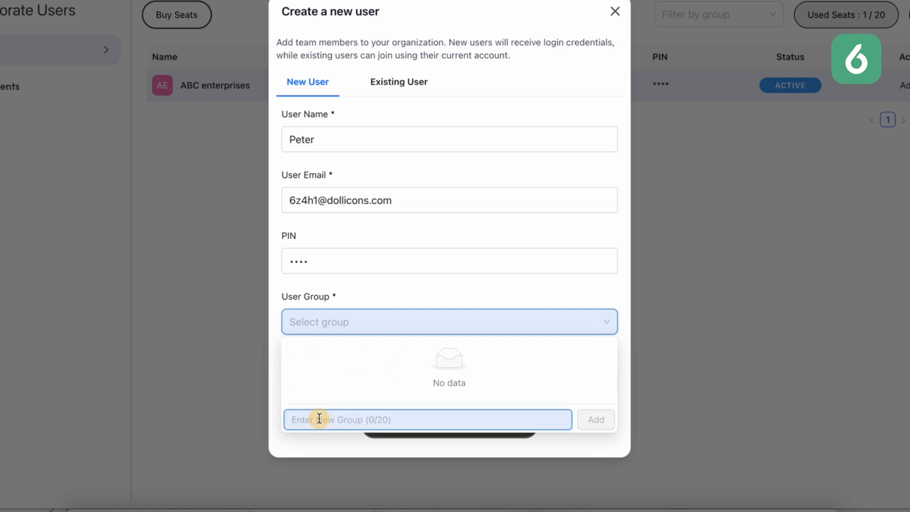
{"action": "type", "text": "Sales"}
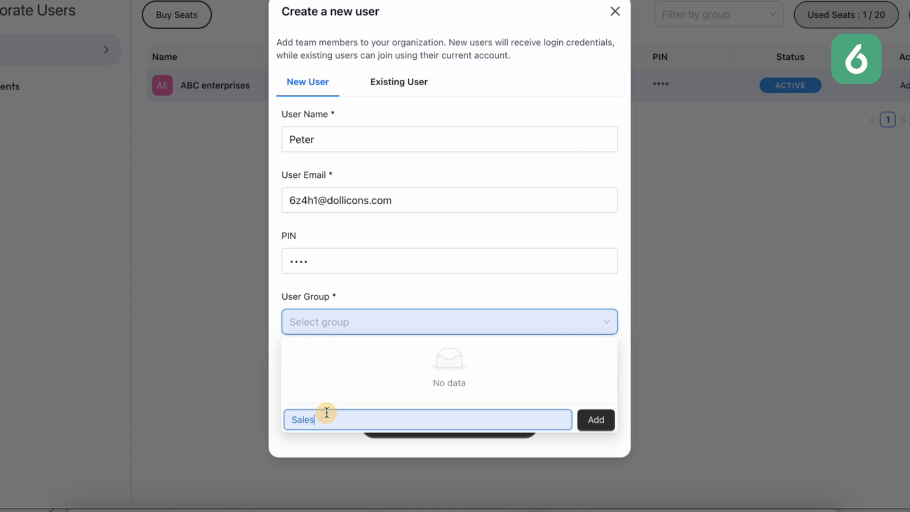
{"action": "type", "text": " Team"}
{"action": "left_click", "coordinate": [594, 419]}
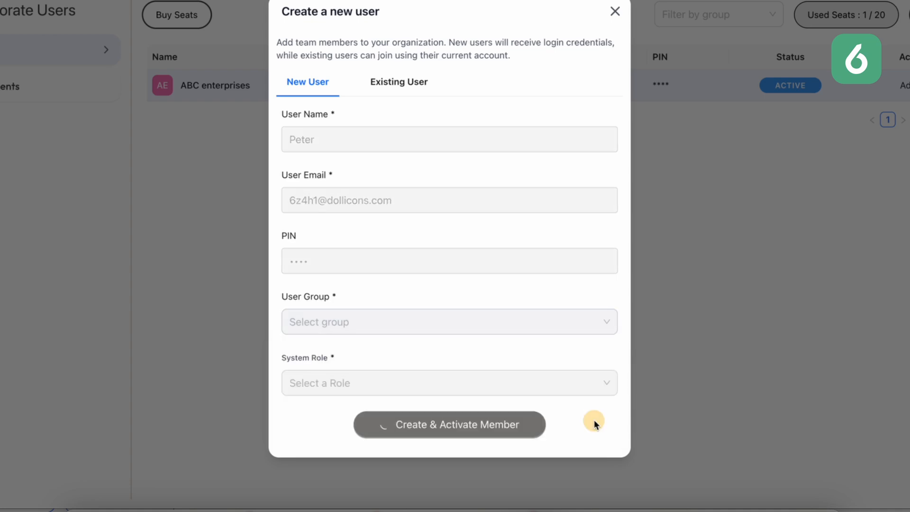
Step: Assign the user to Sales Team with the User system role and create and activate the member
{"action": "left_click", "coordinate": [500, 328]}
{"action": "left_click", "coordinate": [476, 348]}
{"action": "left_click", "coordinate": [456, 379]}
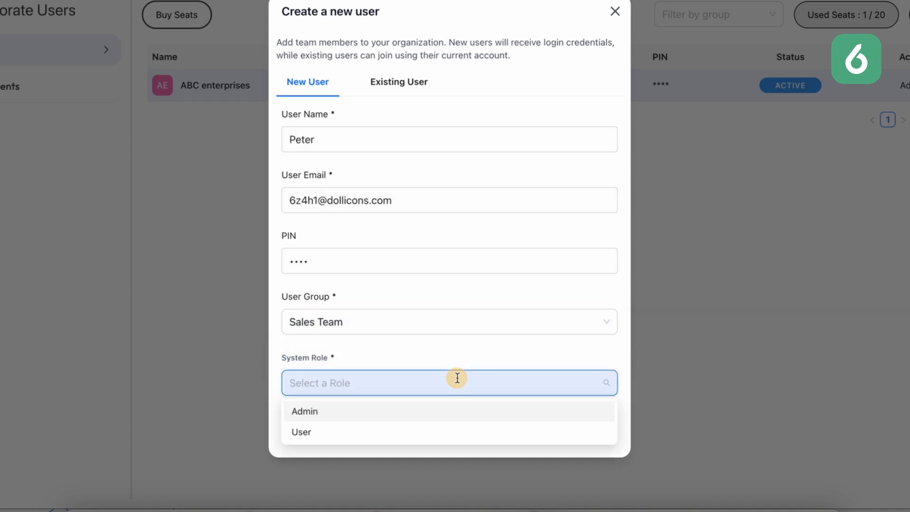
{"action": "key", "text": "Down"}
{"action": "key", "text": "Return"}
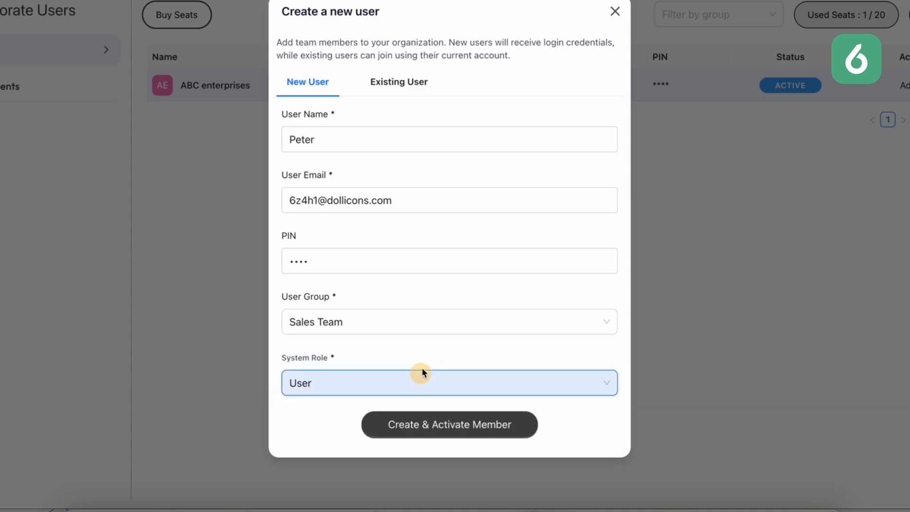
{"action": "left_click", "coordinate": [495, 432]}
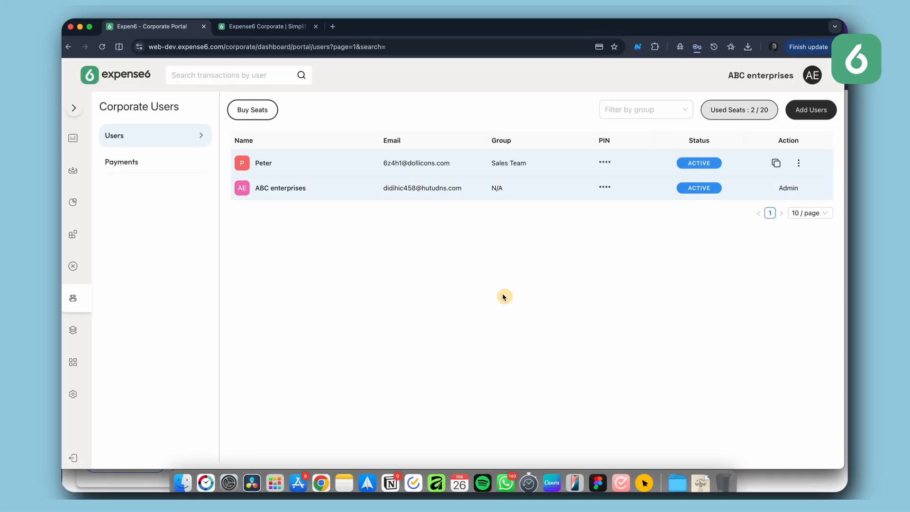
Step: Add a second user with name, e-mail and 4-digit PIN, and create and activate the member
{"action": "left_click", "coordinate": [809, 113]}
{"action": "left_click", "coordinate": [379, 201]}
{"action": "type", "text": "Saver"}
{"action": "left_click", "coordinate": [371, 245]}
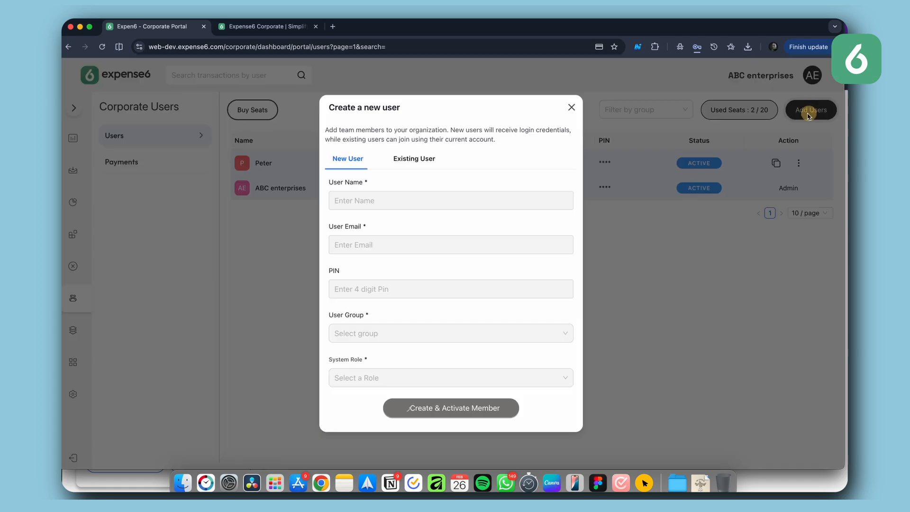
{"action": "left_click", "coordinate": [367, 289]}
{"action": "type", "text": "****"}
{"action": "left_click", "coordinate": [451, 408]}
Step: Add a third user with name, e-mail and 4-digit PIN, and create and activate the member
{"action": "left_click", "coordinate": [811, 109]}
{"action": "type", "text": "Rebeka"}
{"action": "left_click", "coordinate": [428, 243]}
{"action": "left_click", "coordinate": [426, 286]}
{"action": "type", "text": "****"}
{"action": "left_click", "coordinate": [450, 405]}
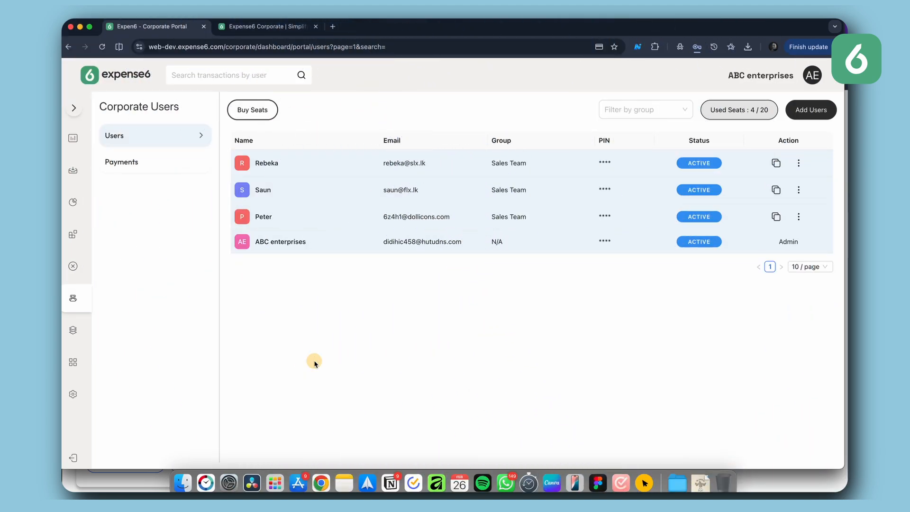
Step: Open the Workzone Management page
{"action": "left_click", "coordinate": [75, 357]}
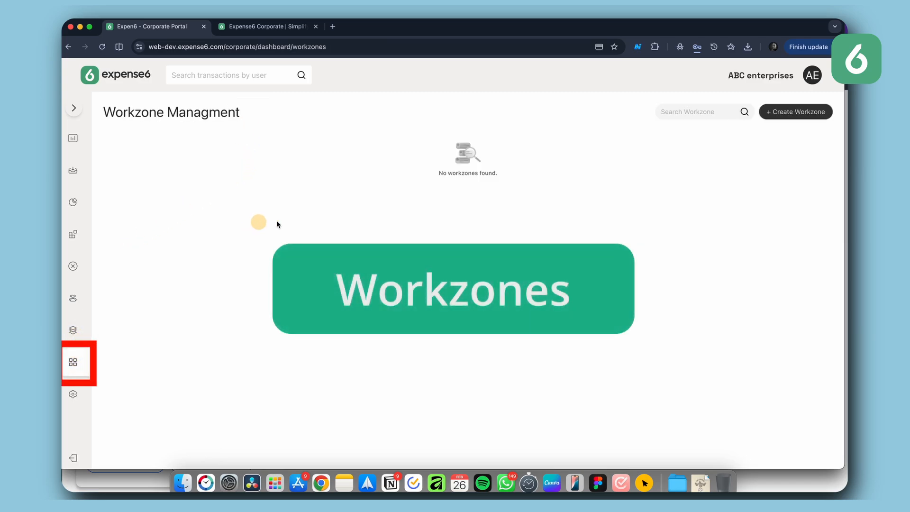
Step: Create a workzone named Sales Team with the Warm Green theme and Employee Expenses type, and save the settings
{"action": "left_click", "coordinate": [783, 115]}
{"action": "left_click", "coordinate": [598, 189]}
{"action": "type", "text": "Sales "}
{"action": "type", "text": "Team"}
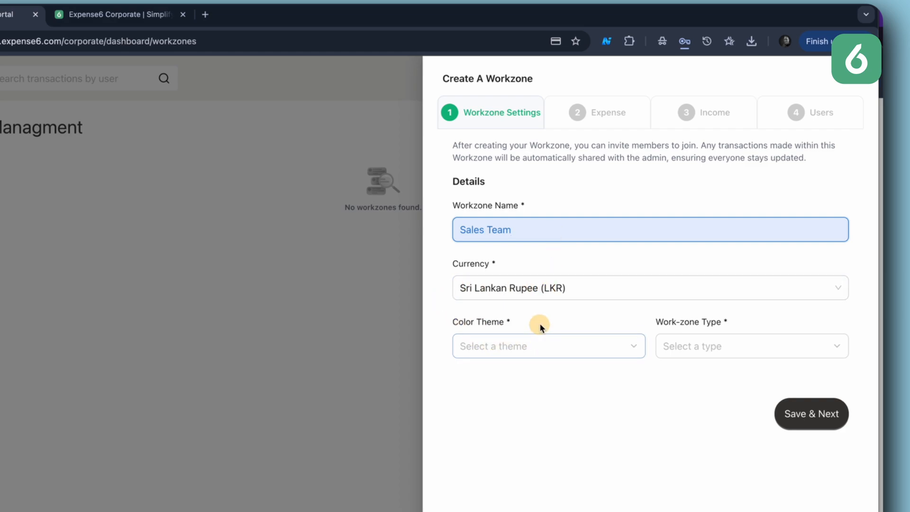
{"action": "left_click", "coordinate": [527, 353]}
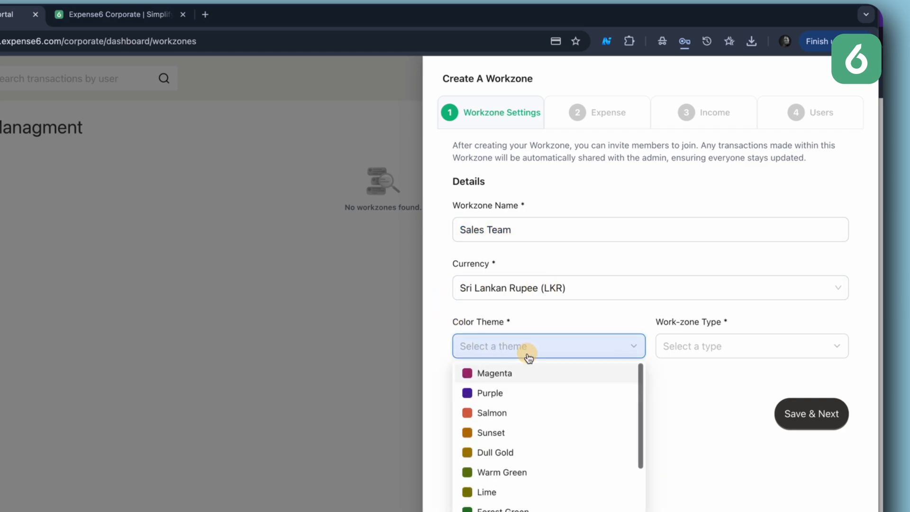
{"action": "left_click", "coordinate": [498, 471]}
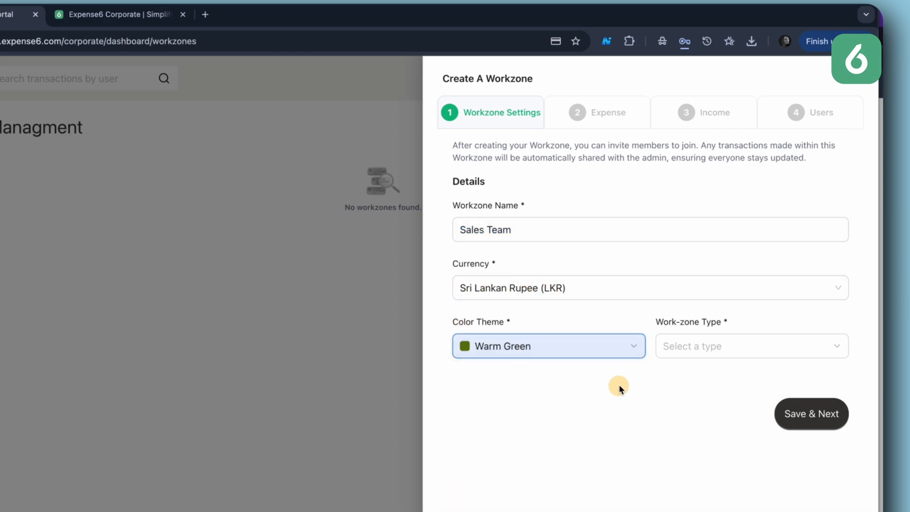
{"action": "left_click", "coordinate": [684, 351]}
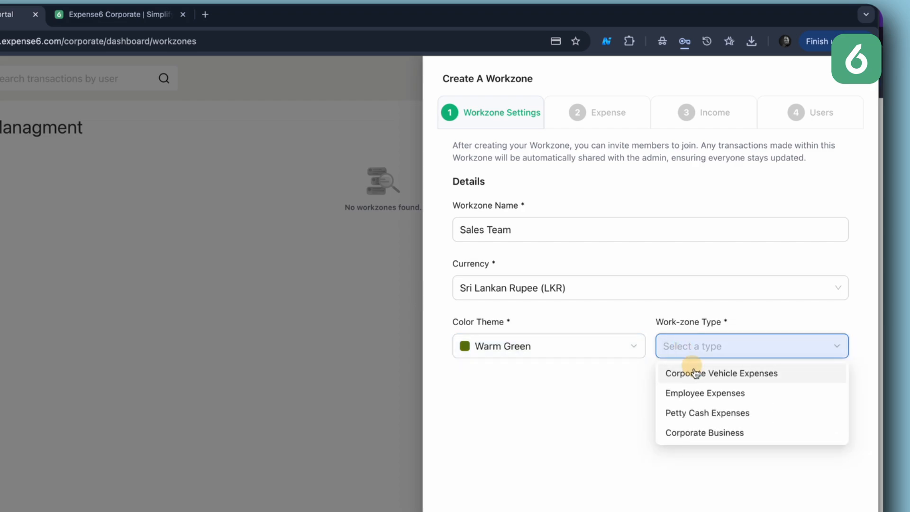
{"action": "left_click", "coordinate": [714, 393]}
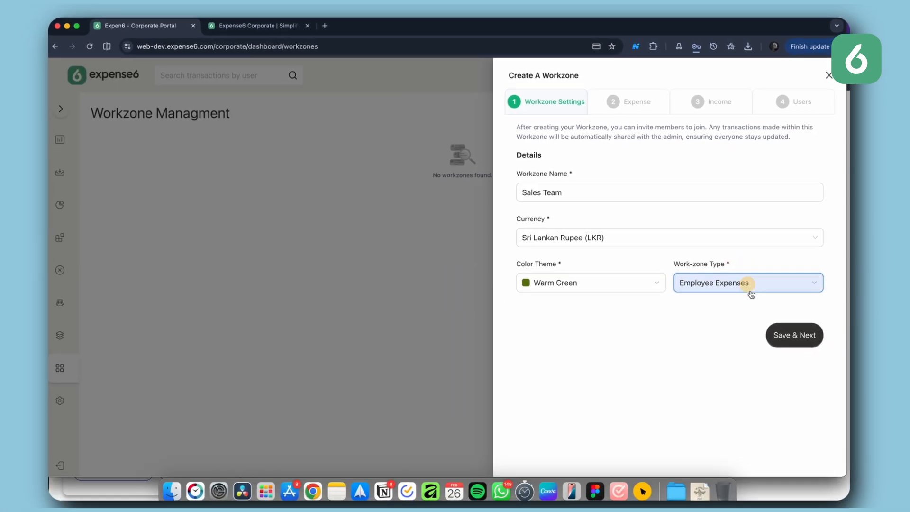
{"action": "left_click", "coordinate": [781, 336]}
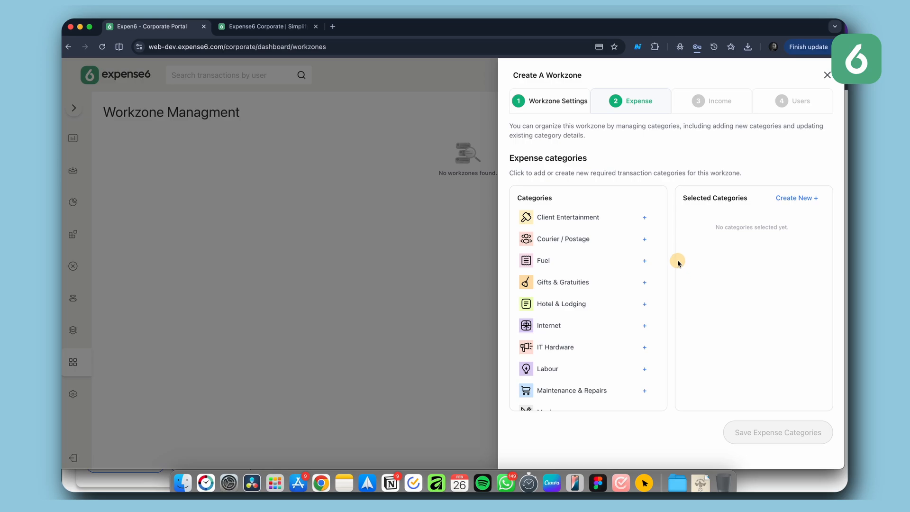
Step: Add Client Entertainment, Fuel, Gifts & Gratuities, Hotel & Lodging, Meals, Other Petty Cash Expenses and Taxi / Bus as expense categories
{"action": "left_click", "coordinate": [644, 217]}
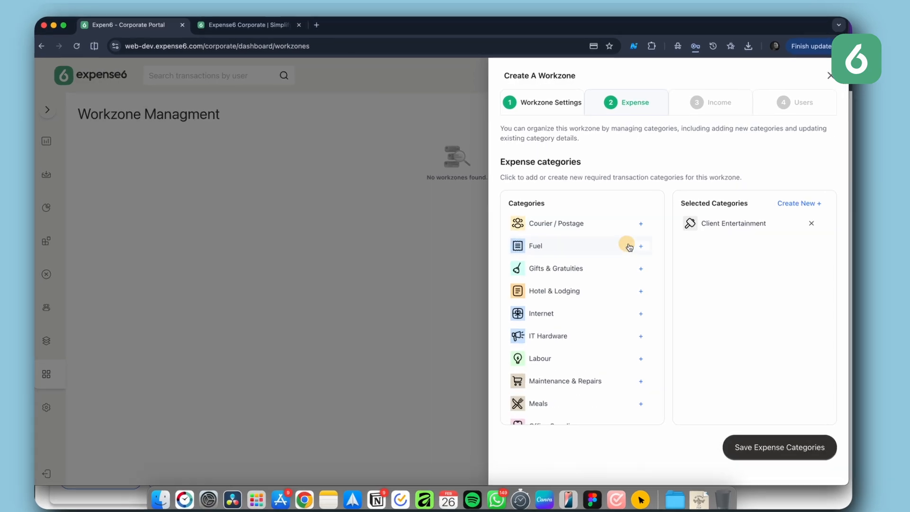
{"action": "left_click", "coordinate": [637, 246]}
{"action": "left_click", "coordinate": [640, 246]}
{"action": "left_click", "coordinate": [640, 246]}
{"action": "scroll", "coordinate": [600, 308], "scroll_direction": "down", "scroll_amount": 3}
{"action": "left_click", "coordinate": [616, 299]}
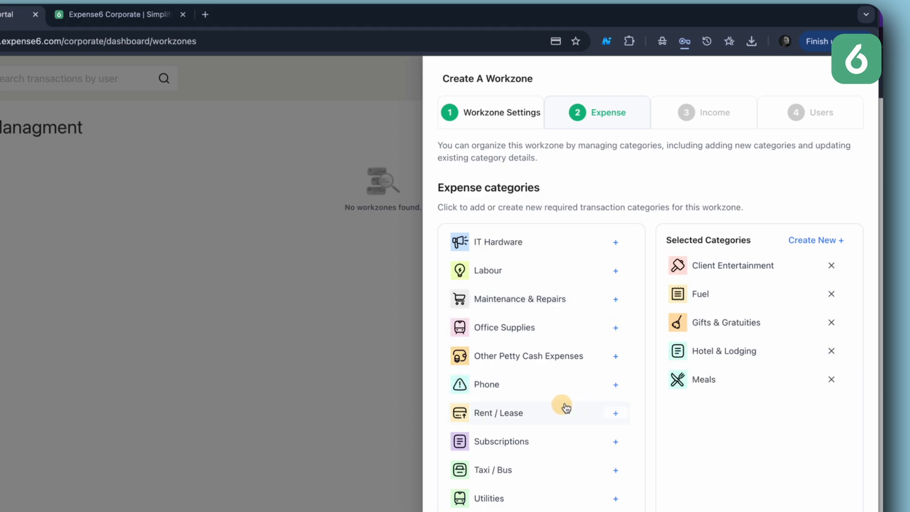
{"action": "left_click", "coordinate": [615, 356]}
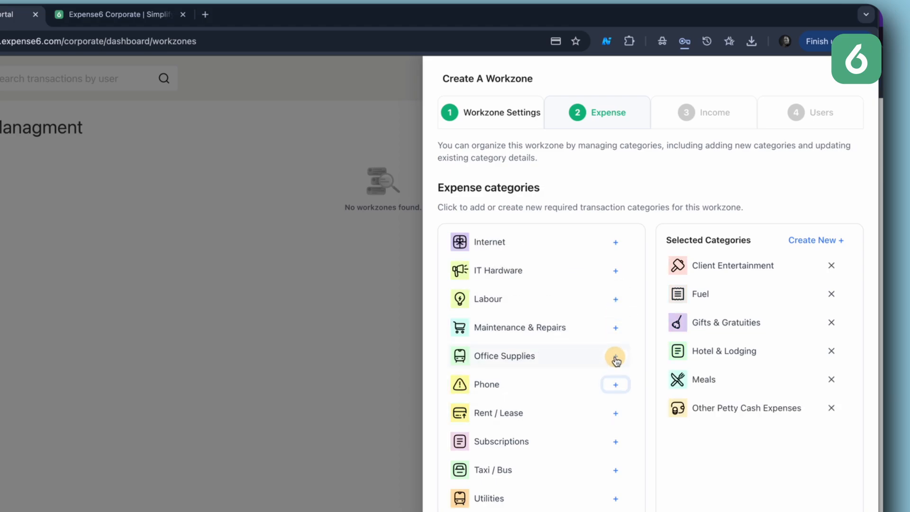
{"action": "left_click", "coordinate": [615, 471]}
{"action": "scroll", "coordinate": [596, 435], "scroll_direction": "up", "scroll_amount": 1}
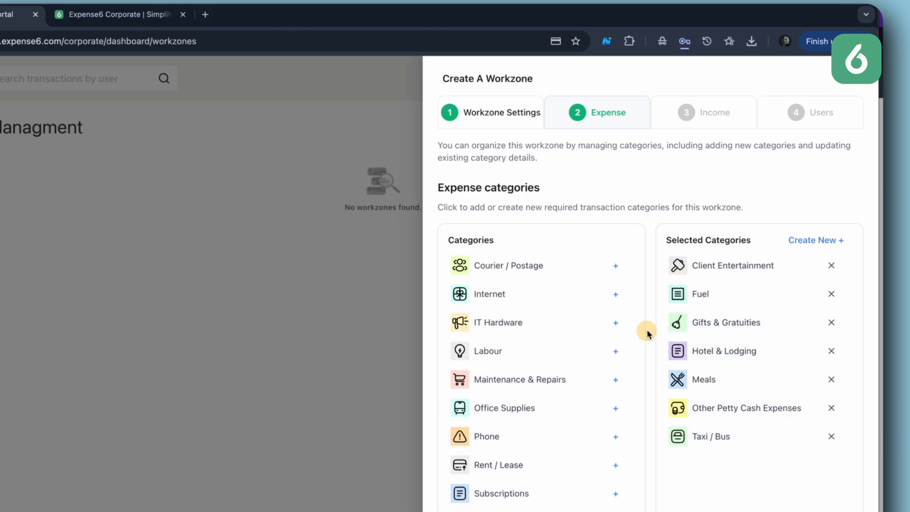
Step: Create a new expense category named Other Expenses with a document icon
{"action": "left_click", "coordinate": [809, 243]}
{"action": "type", "text": "Other E"}
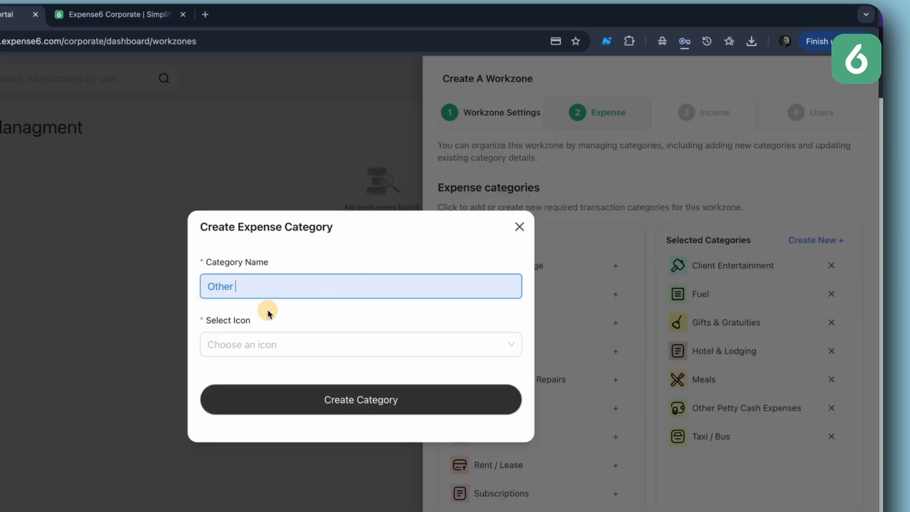
{"action": "type", "text": "xpenses"}
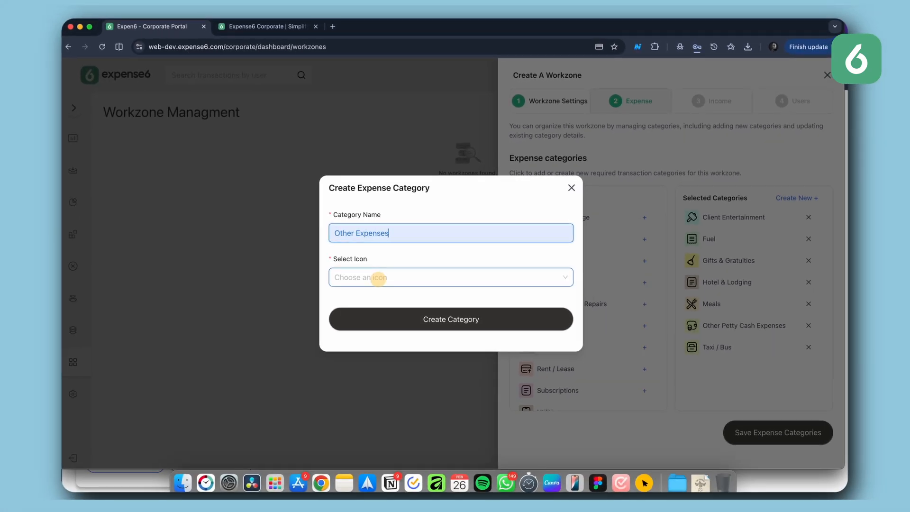
{"action": "left_click", "coordinate": [378, 278]}
{"action": "scroll", "coordinate": [447, 329], "scroll_direction": "down", "scroll_amount": 4}
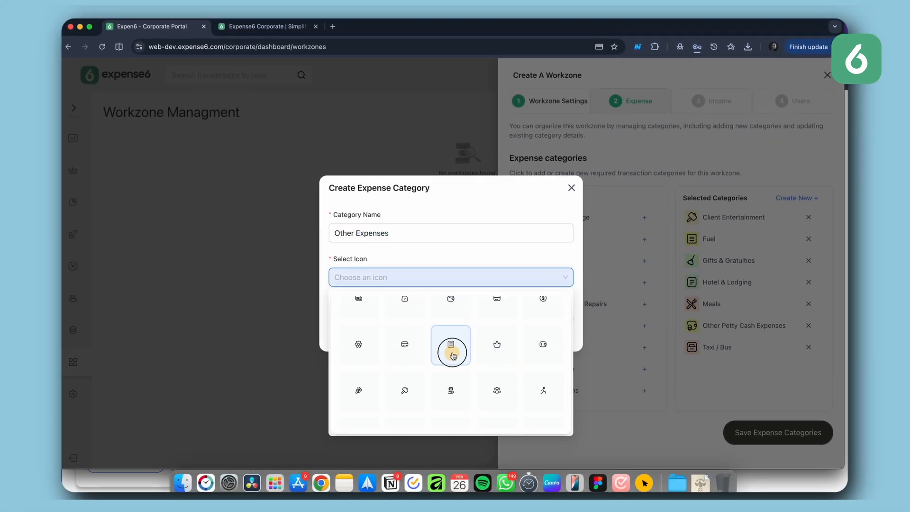
{"action": "left_click", "coordinate": [451, 353]}
{"action": "left_click", "coordinate": [468, 323]}
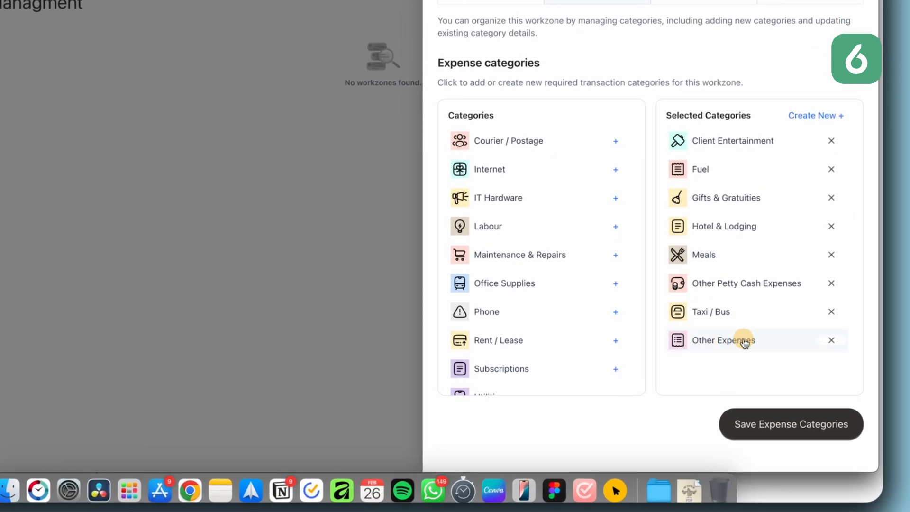
Step: Remove Other Petty Cash Expenses from the selected categories and save the expense categories
{"action": "left_click", "coordinate": [830, 287]}
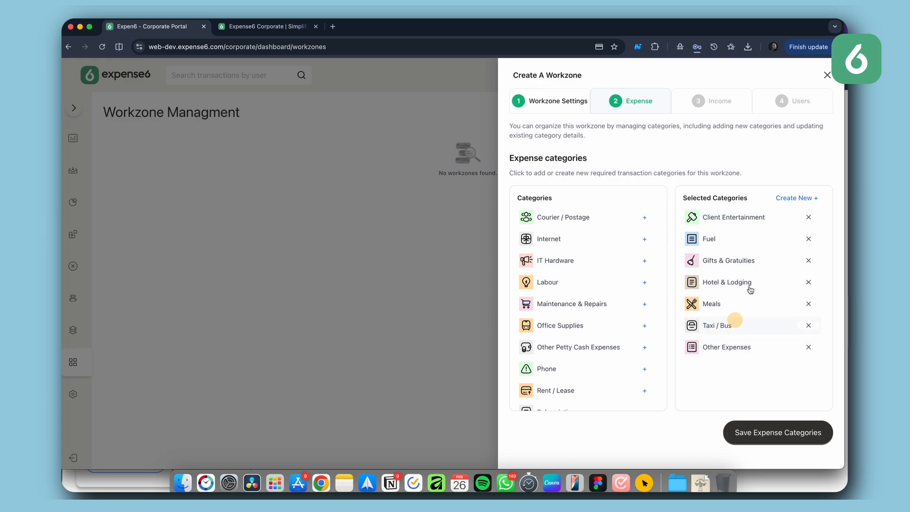
{"action": "left_click", "coordinate": [770, 422]}
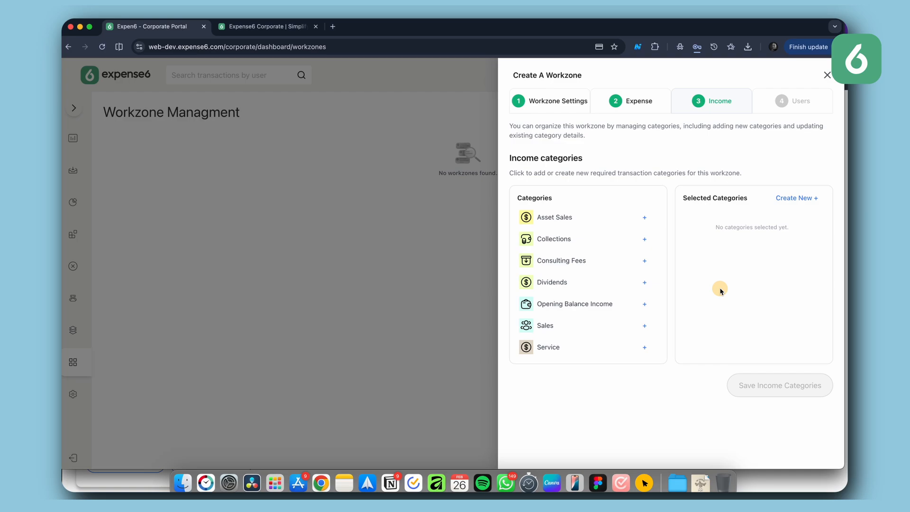
Step: Select Sales as the workzone's income category and save the income categories
{"action": "left_click", "coordinate": [644, 325]}
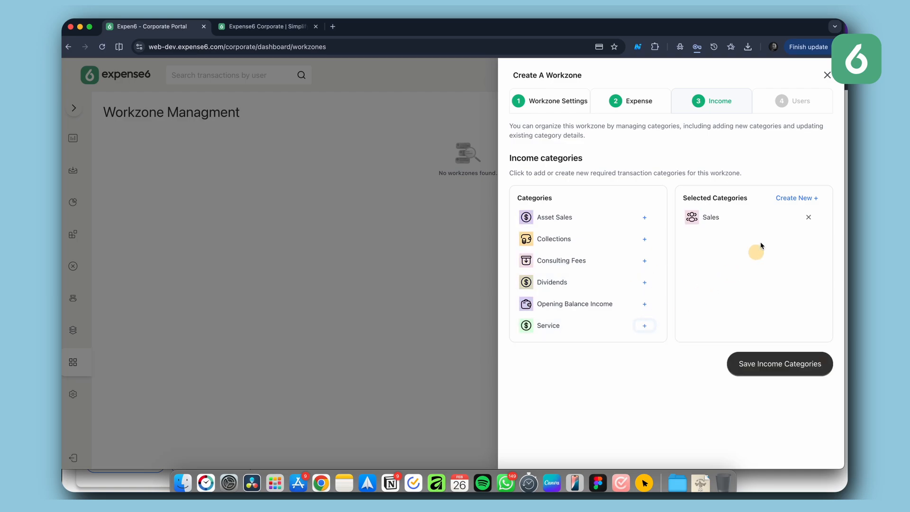
{"action": "left_click", "coordinate": [770, 365]}
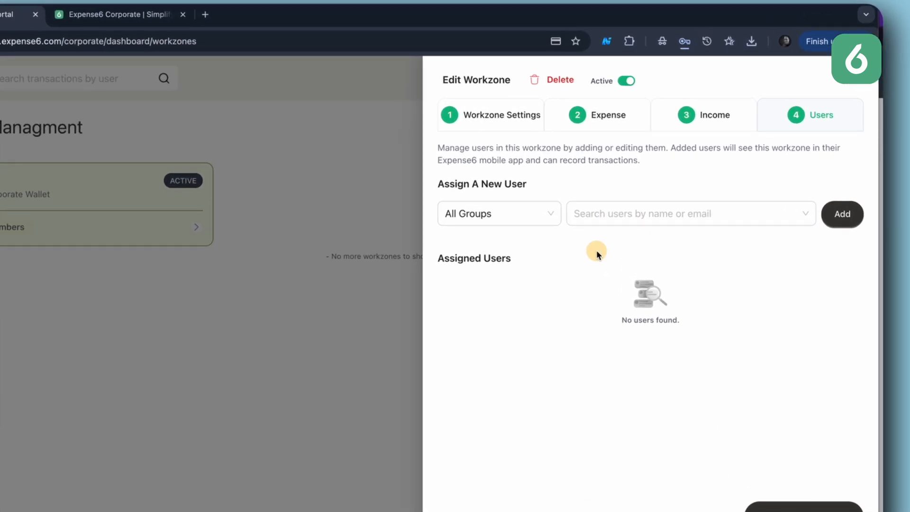
Step: Filter by the Sales Team group and assign all three of its users to the workzone
{"action": "left_click", "coordinate": [543, 214]}
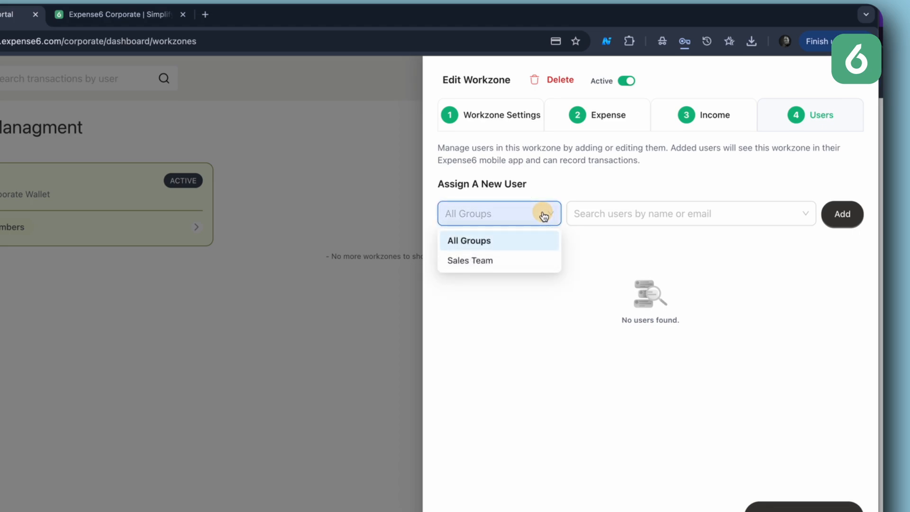
{"action": "left_click", "coordinate": [494, 260]}
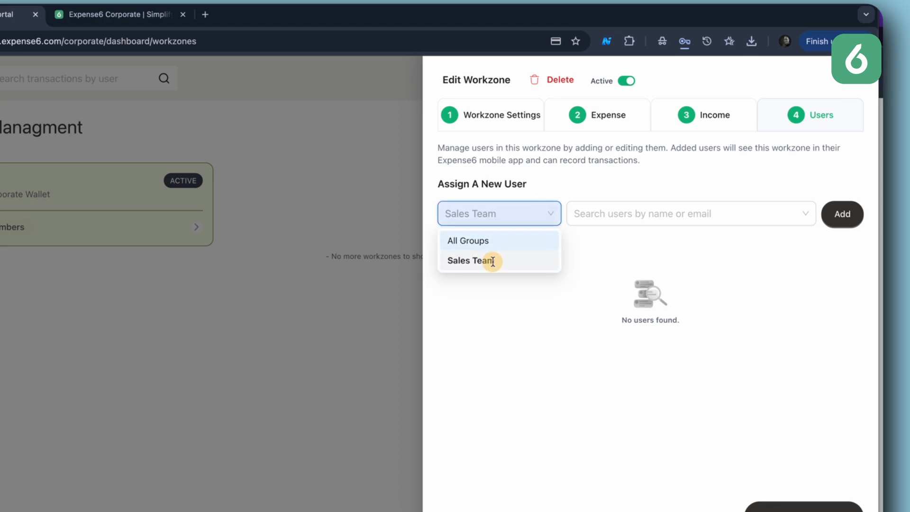
{"action": "left_click", "coordinate": [652, 215]}
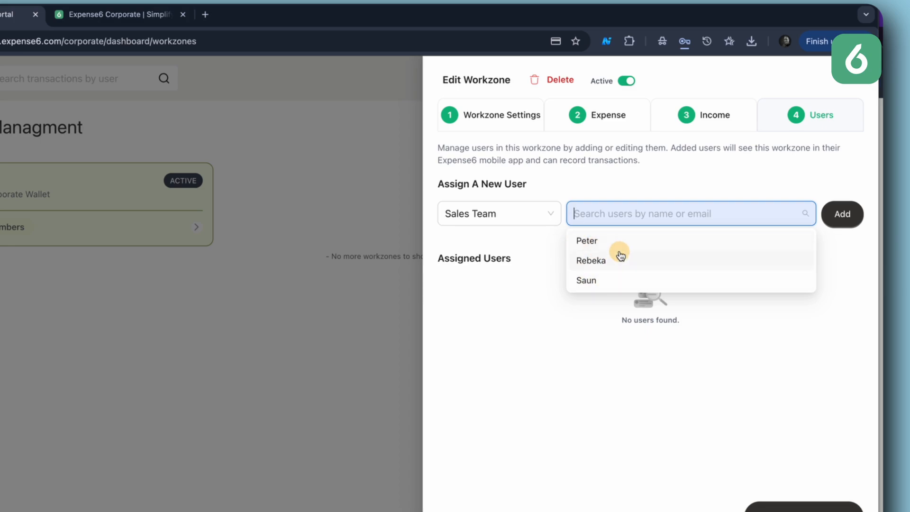
{"action": "left_click", "coordinate": [594, 244]}
{"action": "left_click", "coordinate": [842, 214]}
{"action": "left_click", "coordinate": [630, 214]}
{"action": "left_click", "coordinate": [621, 241]}
{"action": "left_click", "coordinate": [843, 211]}
{"action": "left_click", "coordinate": [678, 214]}
{"action": "left_click", "coordinate": [670, 241]}
{"action": "left_click", "coordinate": [842, 214]}
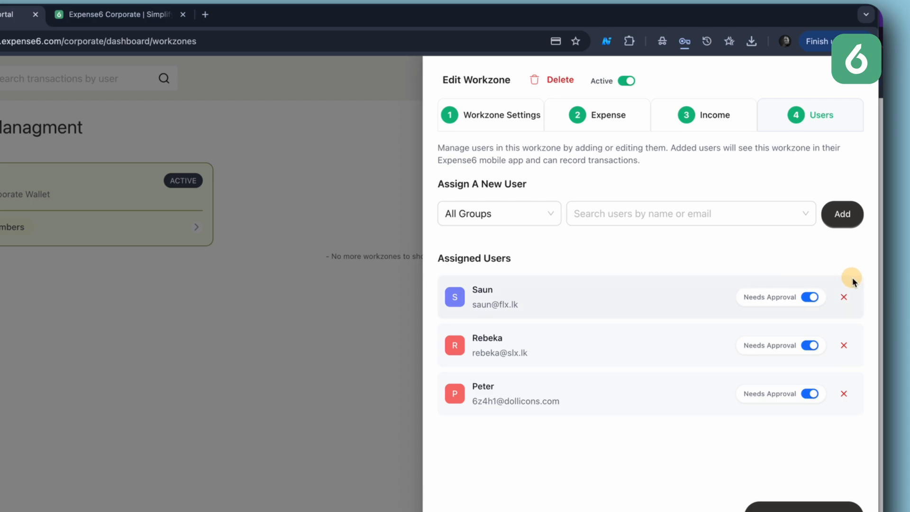
Step: Turn off Needs Approval for the first assigned user, then save the users and finish the workzone
{"action": "left_click", "coordinate": [811, 297]}
{"action": "left_click", "coordinate": [801, 298]}
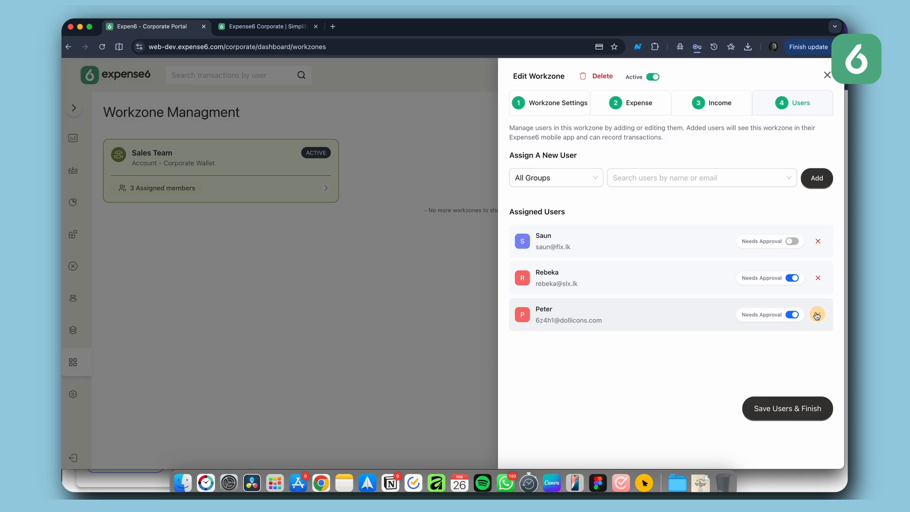
{"action": "left_click", "coordinate": [779, 413]}
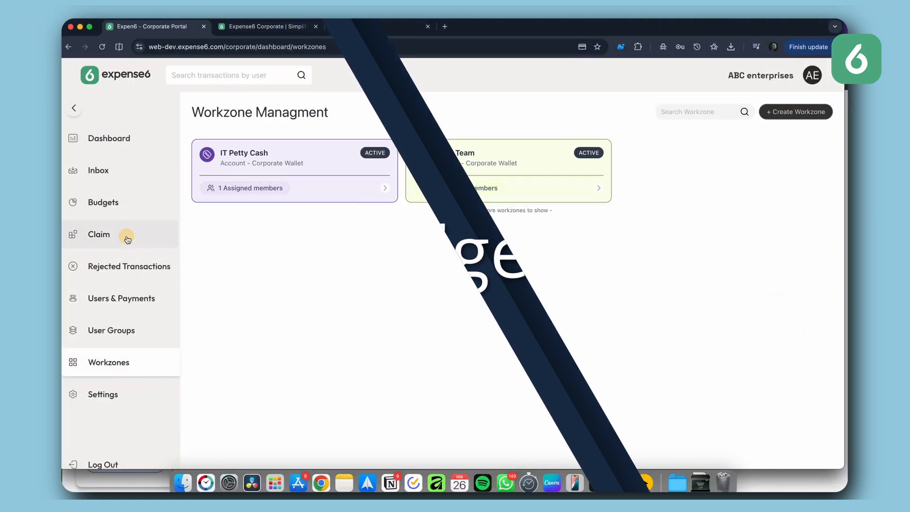
Step: Open the Sales Team budget and set its total budget to 250,000 Rs
{"action": "left_click", "coordinate": [134, 249]}
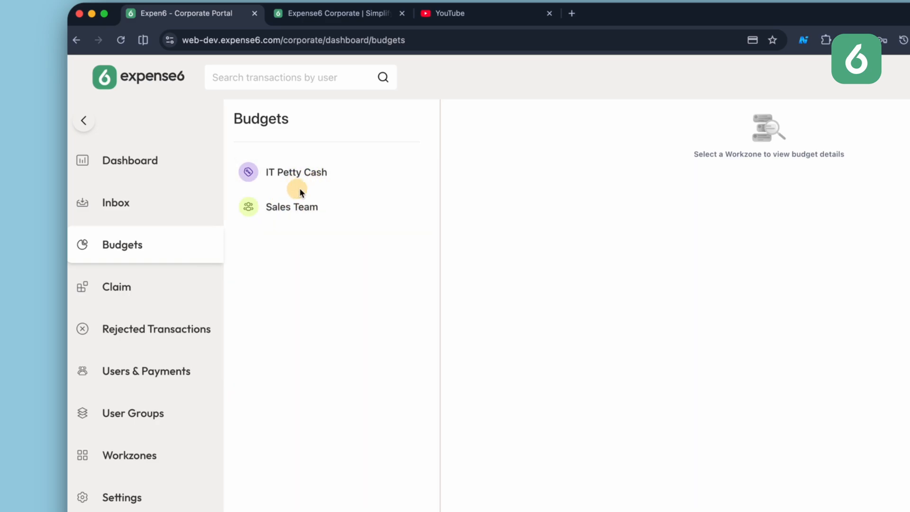
{"action": "left_click", "coordinate": [296, 215]}
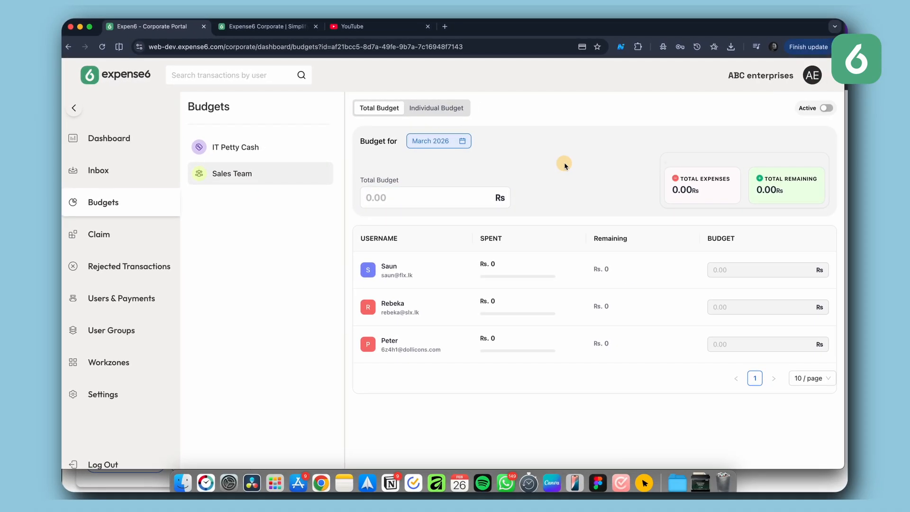
{"action": "left_click", "coordinate": [414, 200]}
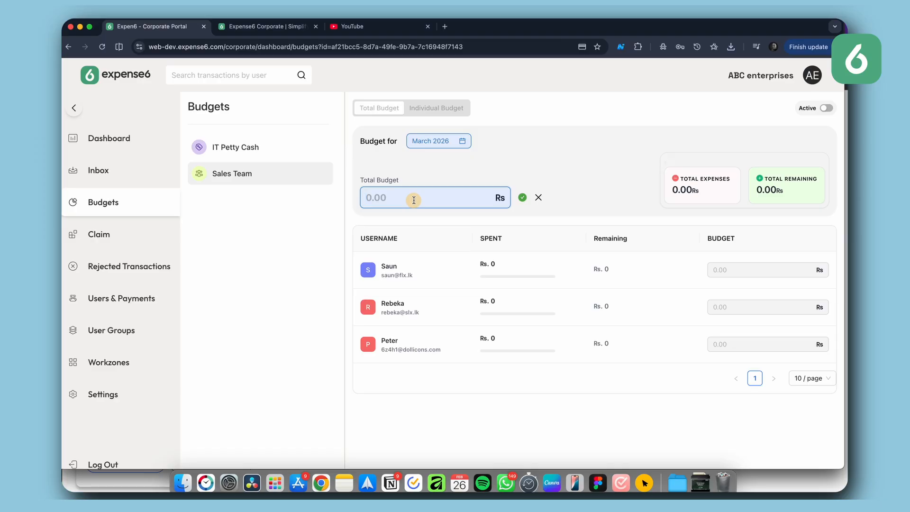
{"action": "type", "text": "250,000"}
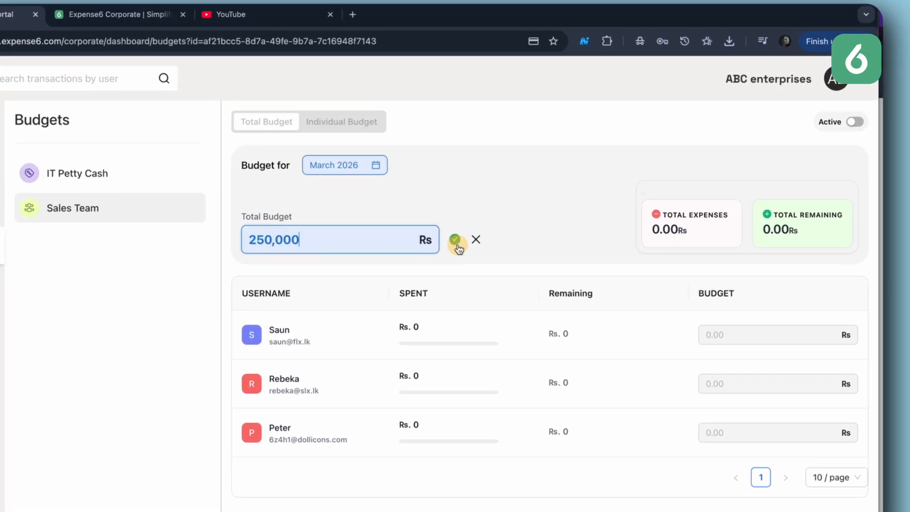
{"action": "left_click", "coordinate": [455, 242]}
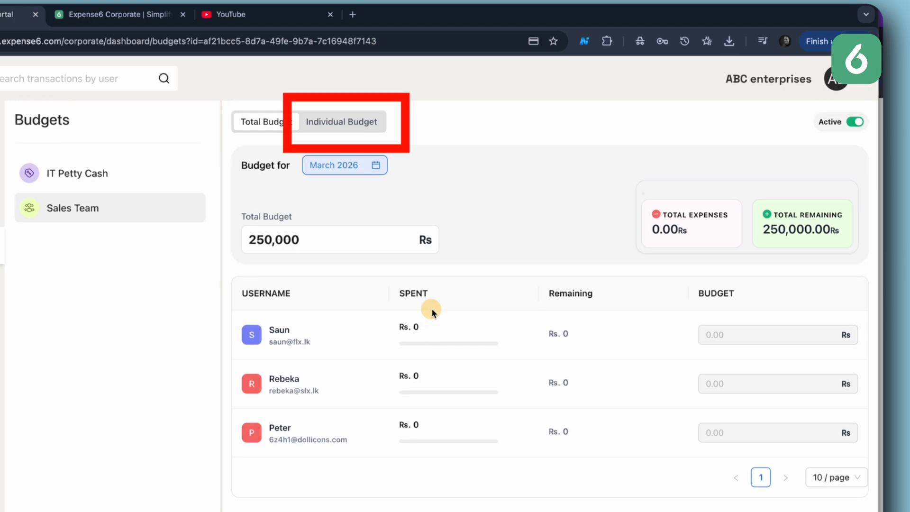
Step: Switch to individual budgets and set the first user to 50,000 Rs and the second to 75,000 Rs
{"action": "left_click", "coordinate": [332, 123]}
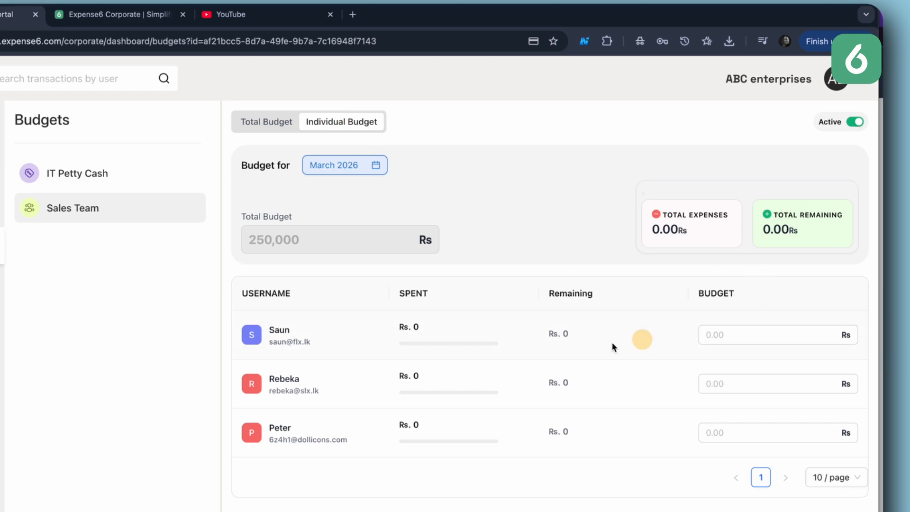
{"action": "left_click", "coordinate": [744, 334]}
{"action": "type", "text": "50,000"}
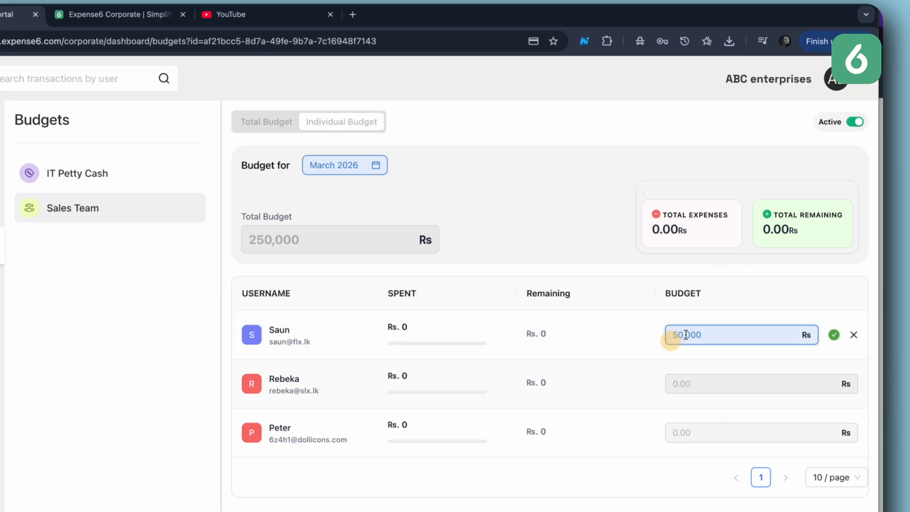
{"action": "left_click", "coordinate": [833, 334]}
{"action": "left_click", "coordinate": [742, 382]}
{"action": "type", "text": "75,000"}
{"action": "left_click", "coordinate": [834, 383]}
Step: Set the third user's individual budget to 30,000 Rs
{"action": "scroll", "coordinate": [782, 402], "scroll_direction": "down", "scroll_amount": 1}
{"action": "left_click", "coordinate": [727, 422]}
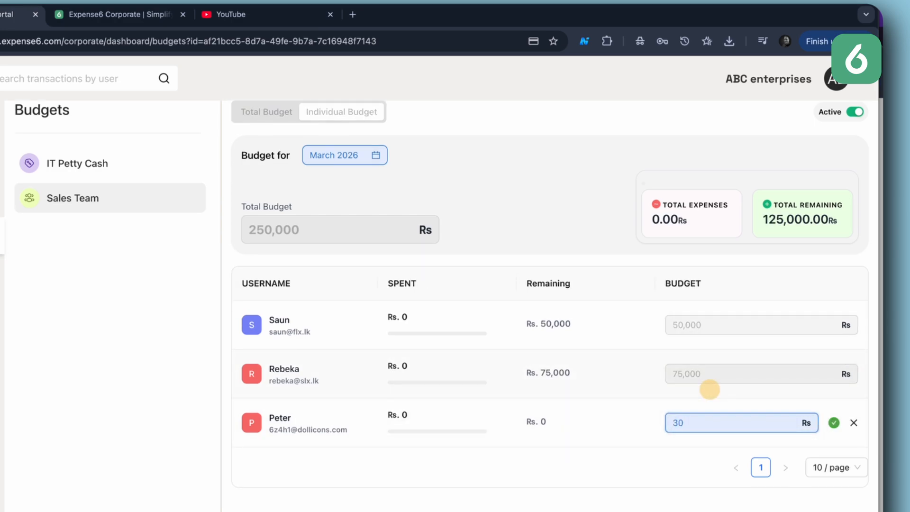
{"action": "left_click", "coordinate": [833, 422]}
{"action": "left_click", "coordinate": [833, 383]}
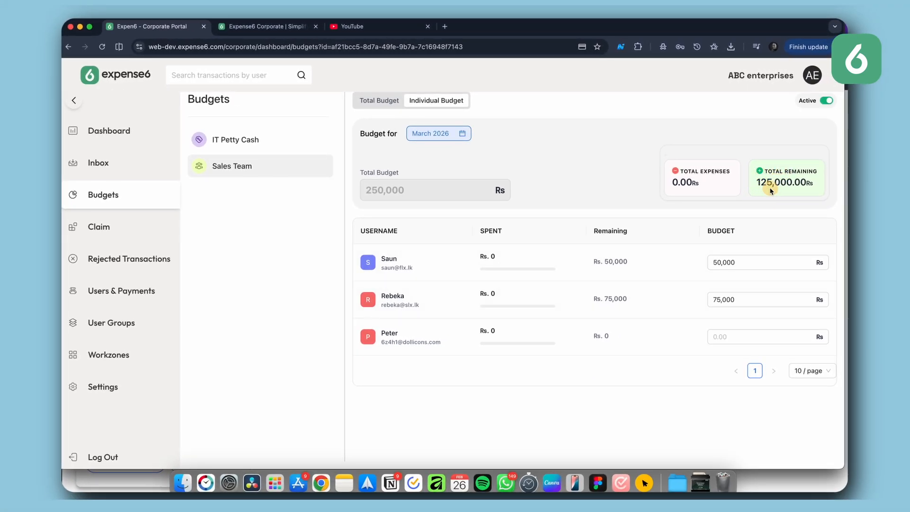
{"action": "left_click", "coordinate": [729, 337]}
{"action": "type", "text": "300000"}
{"action": "left_click", "coordinate": [756, 304]}
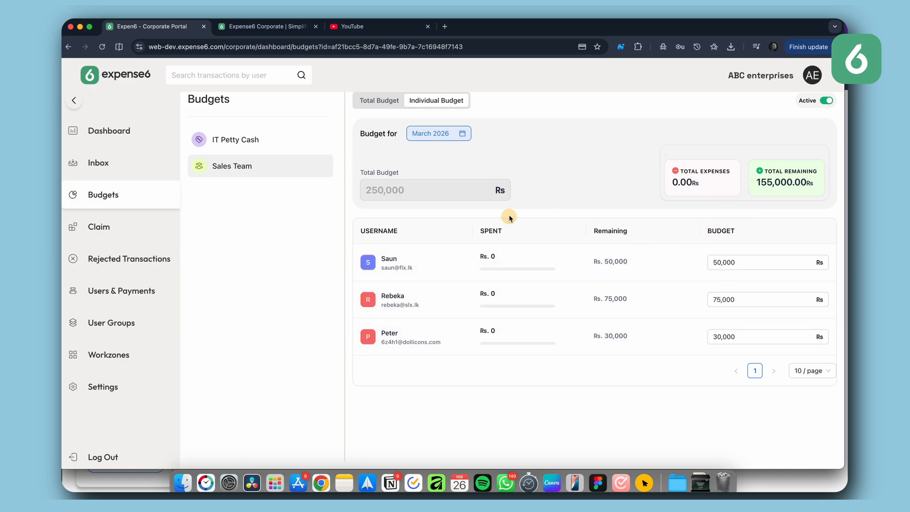
Step: Review the Sales Team budget's month selection and toggle the budget's Active switch
{"action": "left_click", "coordinate": [432, 135]}
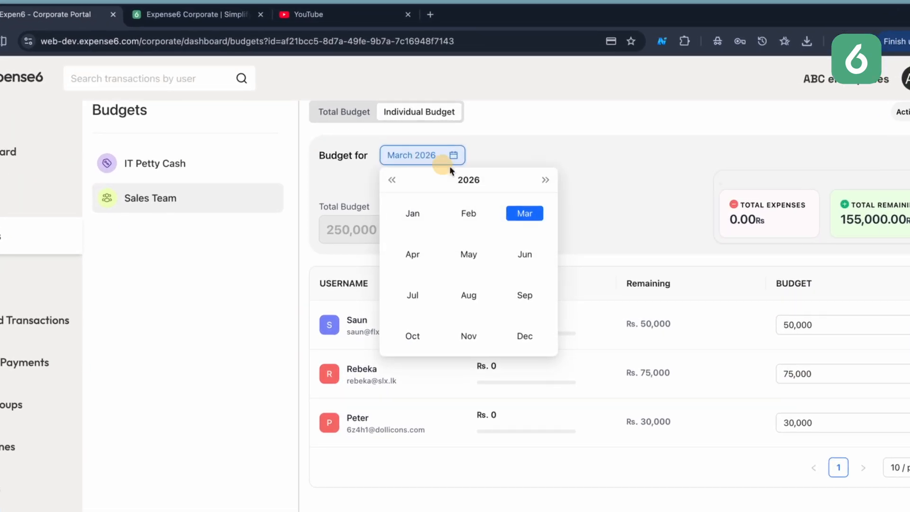
{"action": "left_click", "coordinate": [530, 214]}
{"action": "left_click", "coordinate": [424, 155]}
{"action": "left_click", "coordinate": [411, 254]}
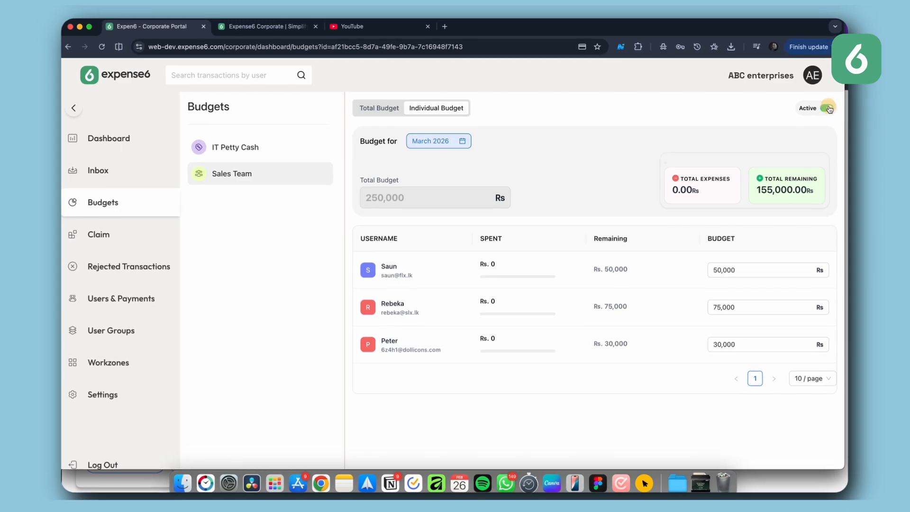
{"action": "left_click", "coordinate": [828, 109]}
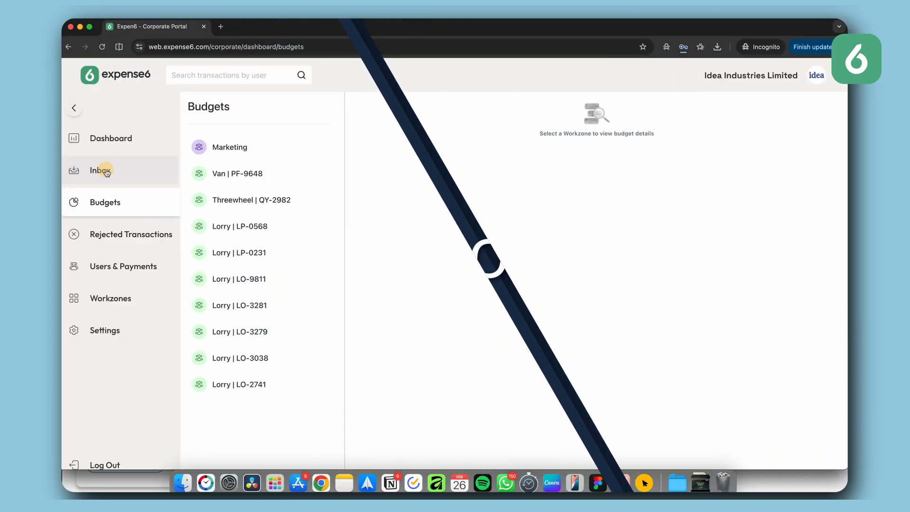
Step: Open the Inbox and reject the pending 3,500 Rs Fuel transaction from the Marketing workzone
{"action": "left_click", "coordinate": [108, 171]}
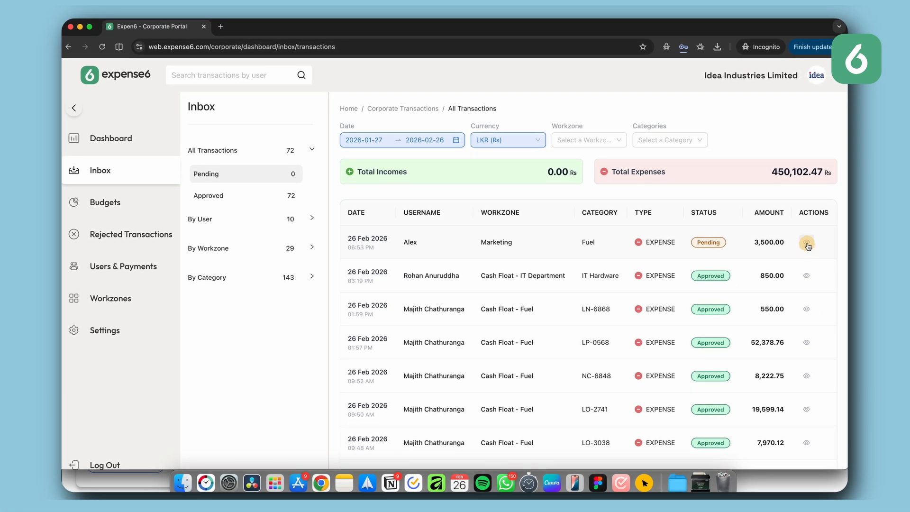
{"action": "left_click", "coordinate": [806, 242]}
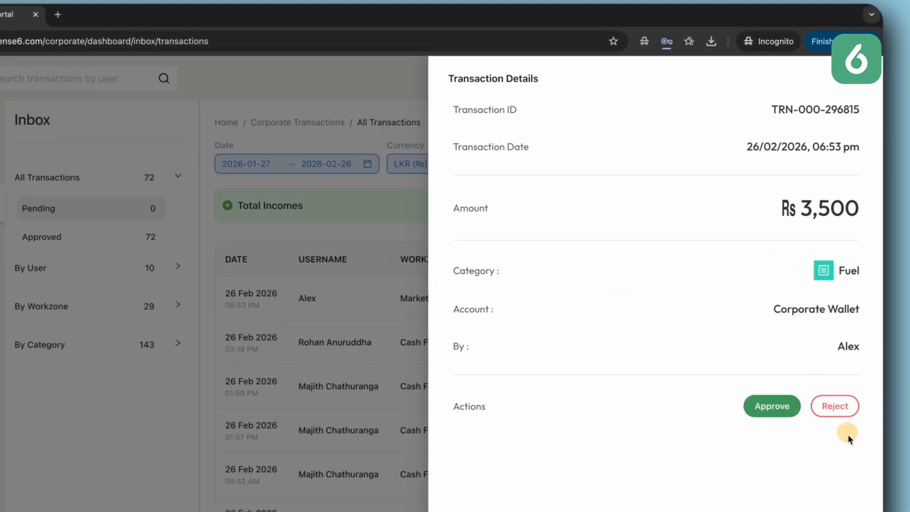
{"action": "left_click", "coordinate": [835, 406]}
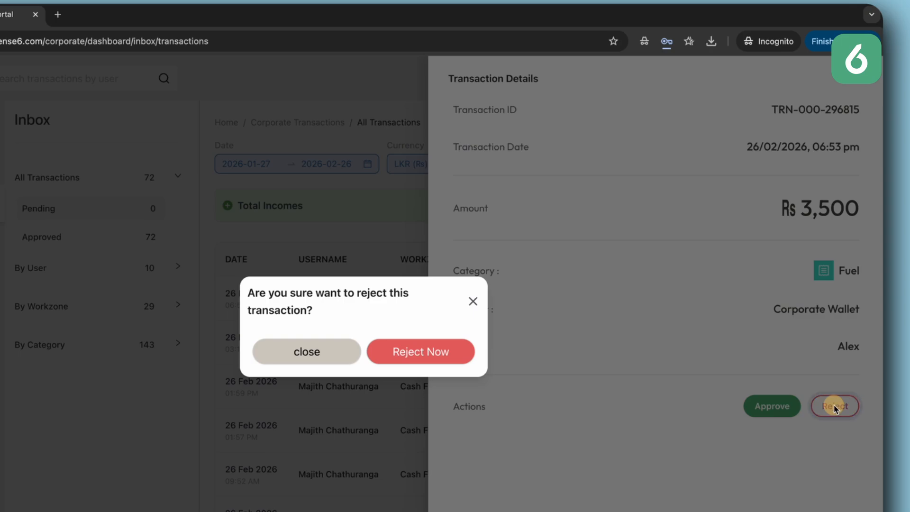
{"action": "left_click", "coordinate": [415, 354]}
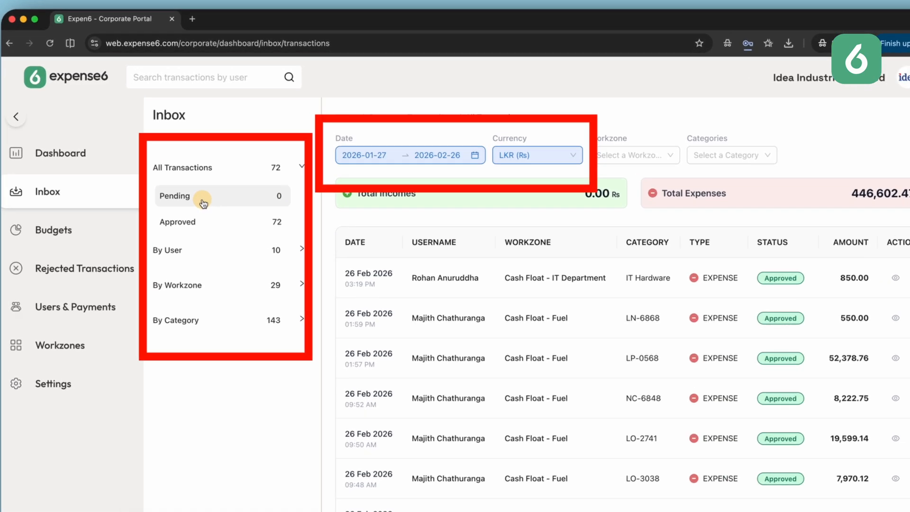
Step: Browse Inbox transactions by Pending, Approved, By User and By Workzone views, and adjust the date range filter
{"action": "left_click", "coordinate": [202, 220]}
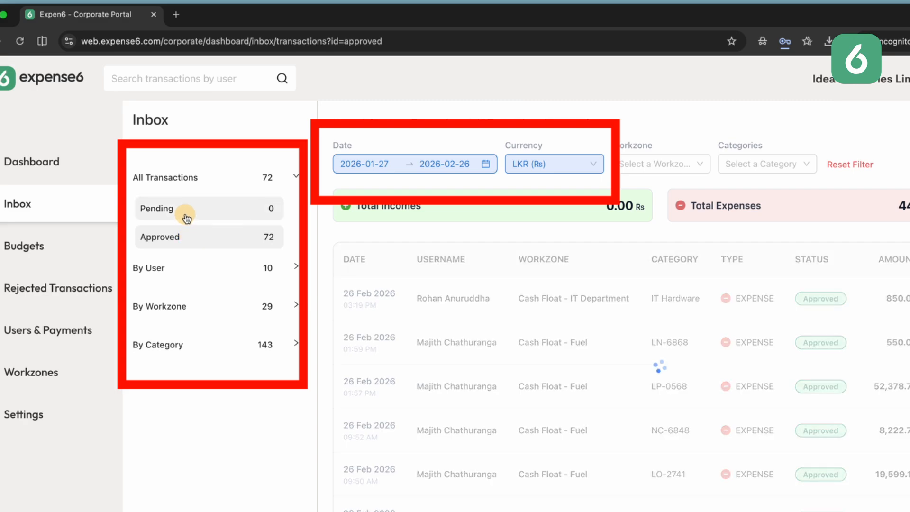
{"action": "left_click", "coordinate": [201, 197]}
{"action": "left_click", "coordinate": [201, 269]}
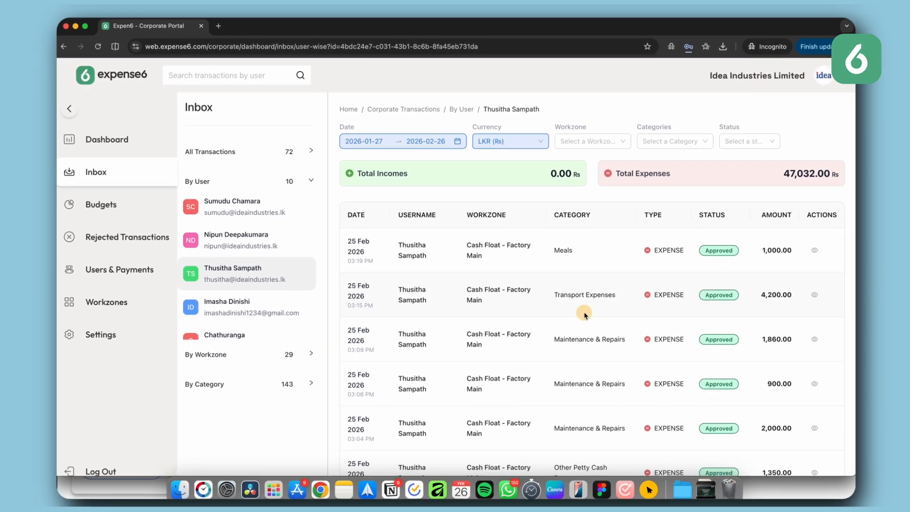
{"action": "scroll", "coordinate": [584, 315], "scroll_direction": "down", "scroll_amount": 3}
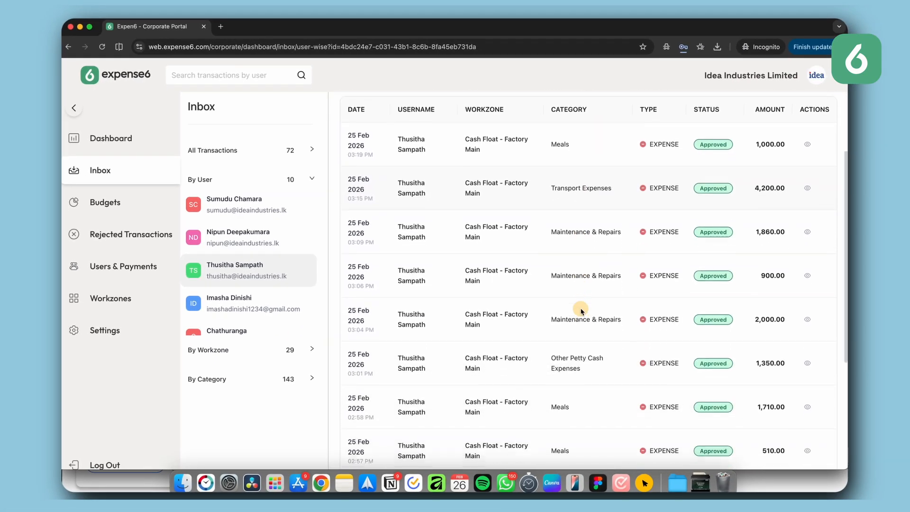
{"action": "scroll", "coordinate": [584, 314], "scroll_direction": "up", "scroll_amount": 2}
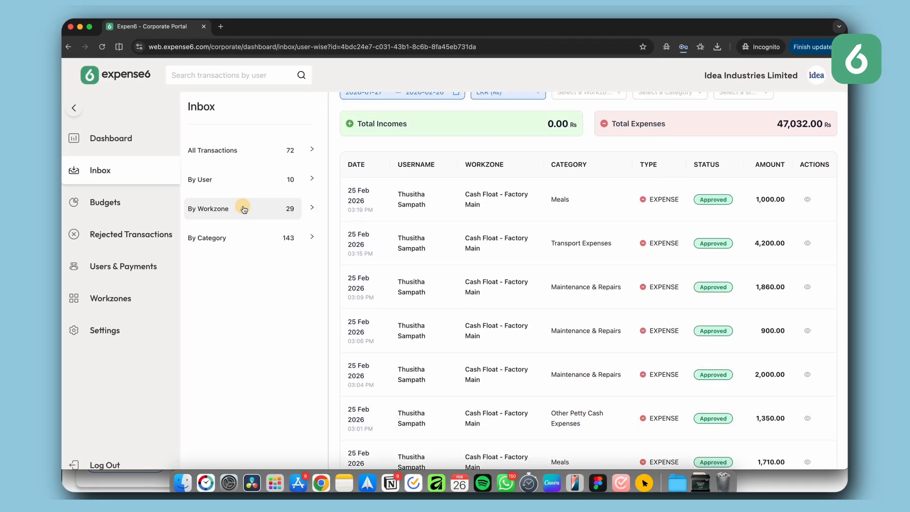
{"action": "left_click", "coordinate": [252, 209]}
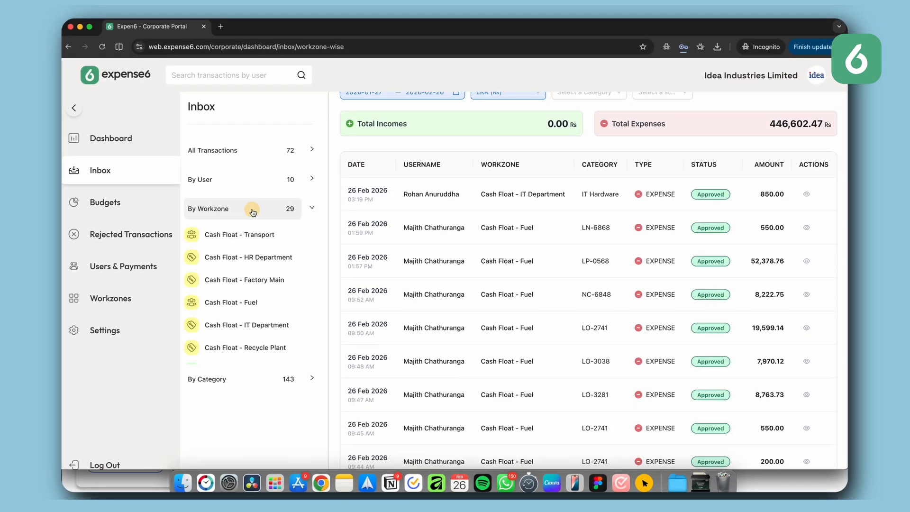
{"action": "scroll", "coordinate": [242, 308], "scroll_direction": "down", "scroll_amount": 4}
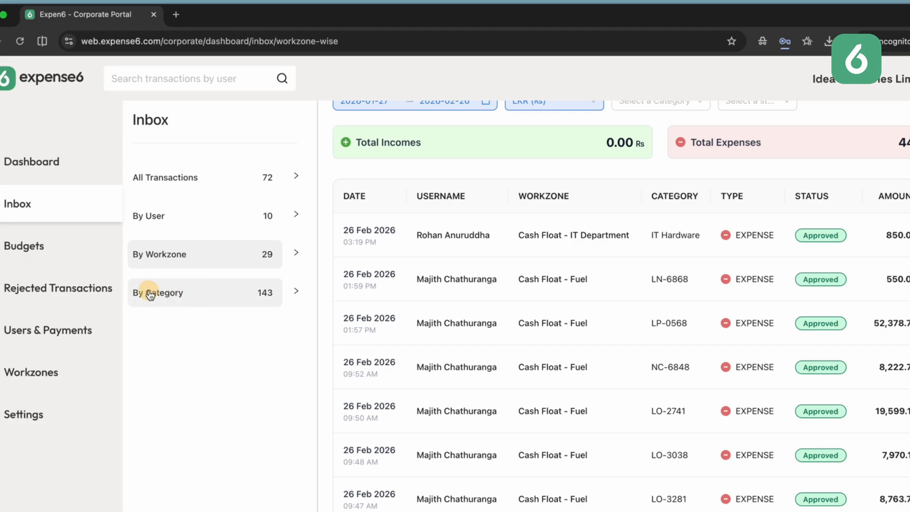
{"action": "scroll", "coordinate": [526, 285], "scroll_direction": "up", "scroll_amount": 3}
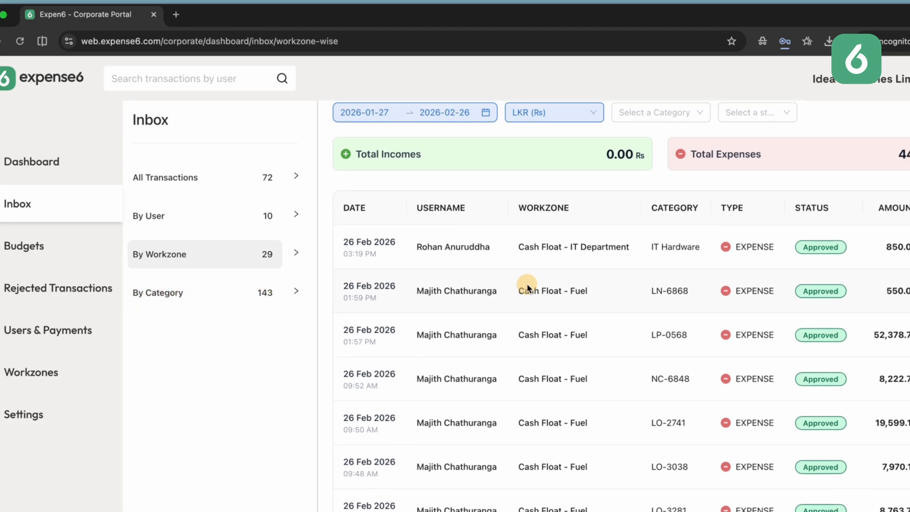
{"action": "left_click", "coordinate": [406, 164]}
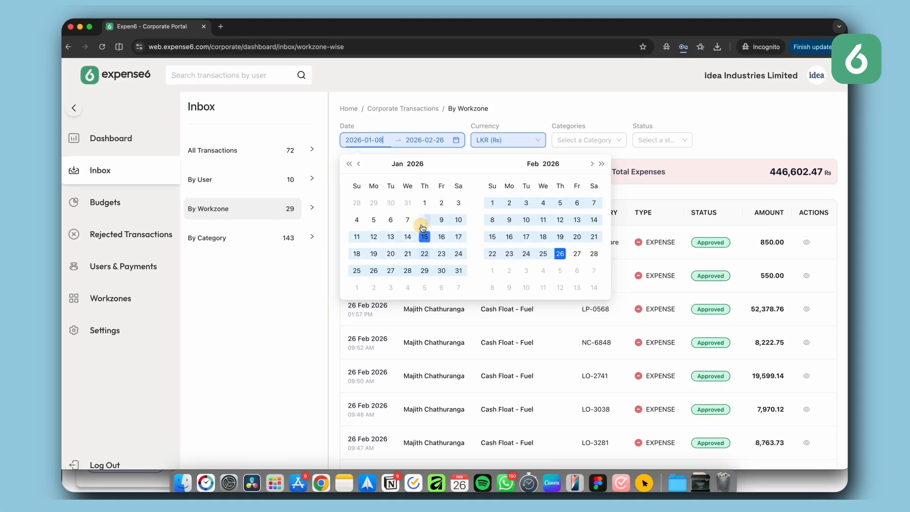
{"action": "left_click", "coordinate": [443, 268]}
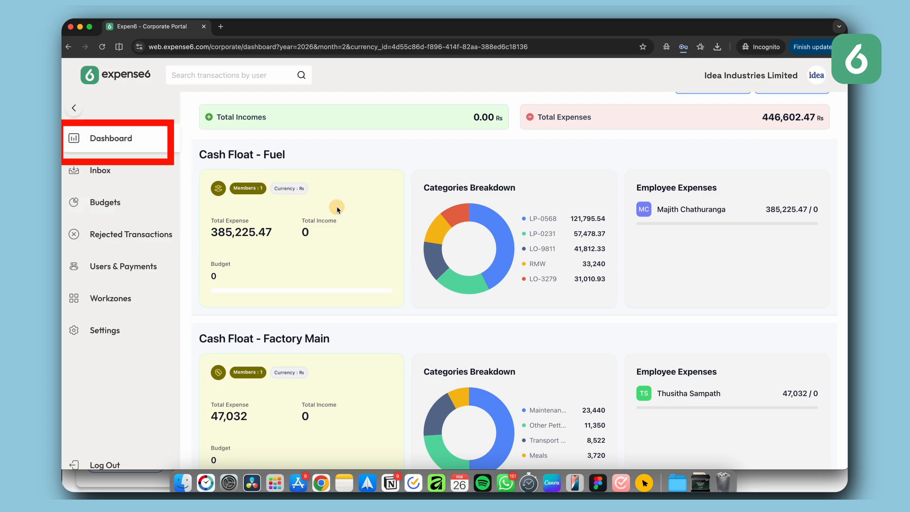
Step: Examine the Dashboard's workzone summaries, category breakdowns and employee expenses
{"action": "scroll", "coordinate": [338, 209], "scroll_direction": "up", "scroll_amount": 2}
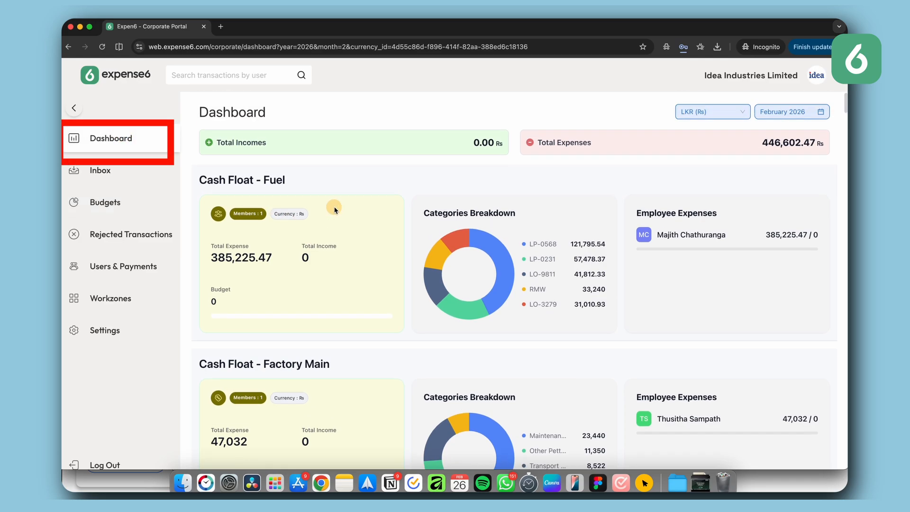
{"action": "scroll", "coordinate": [338, 209], "scroll_direction": "down", "scroll_amount": 1}
{"action": "scroll", "coordinate": [393, 248], "scroll_direction": "down", "scroll_amount": 7}
{"action": "scroll", "coordinate": [385, 245], "scroll_direction": "up", "scroll_amount": 6}
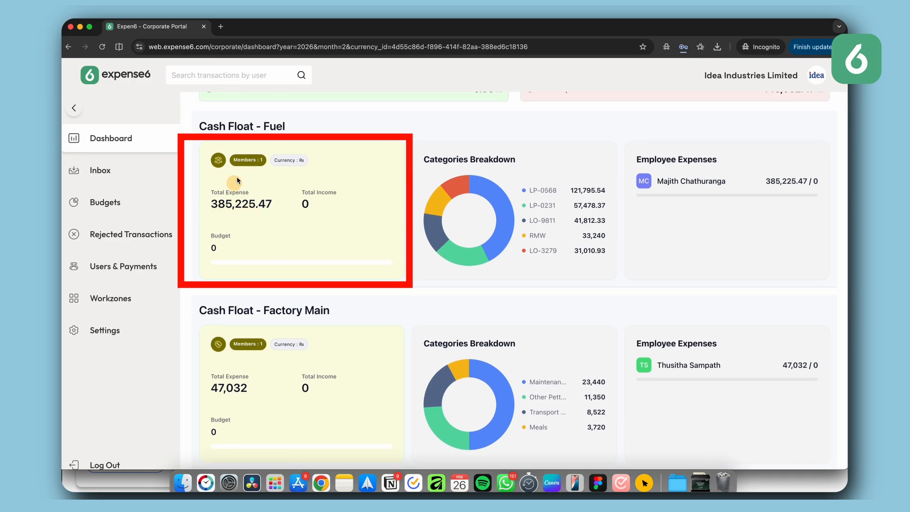
{"action": "scroll", "coordinate": [284, 222], "scroll_direction": "down", "scroll_amount": 1}
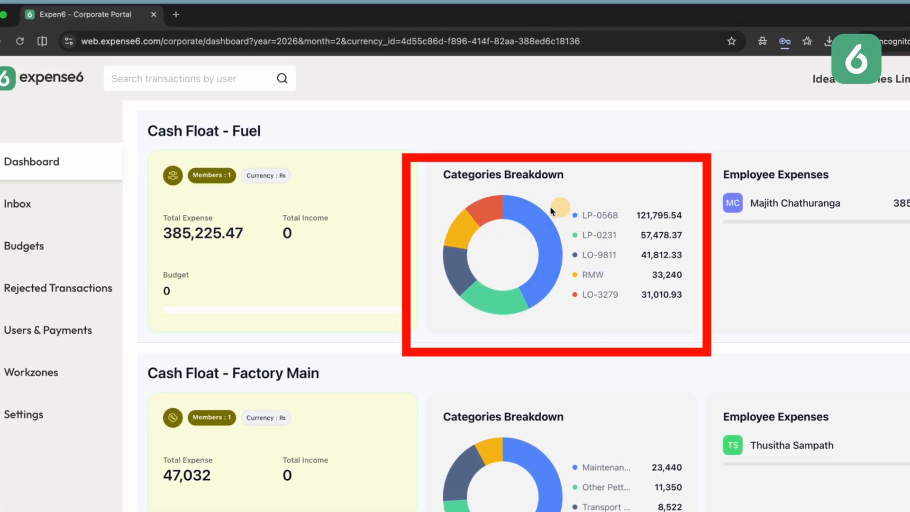
{"action": "mouse_move", "coordinate": [458, 248]}
{"action": "scroll", "coordinate": [482, 291], "scroll_direction": "down", "scroll_amount": 5}
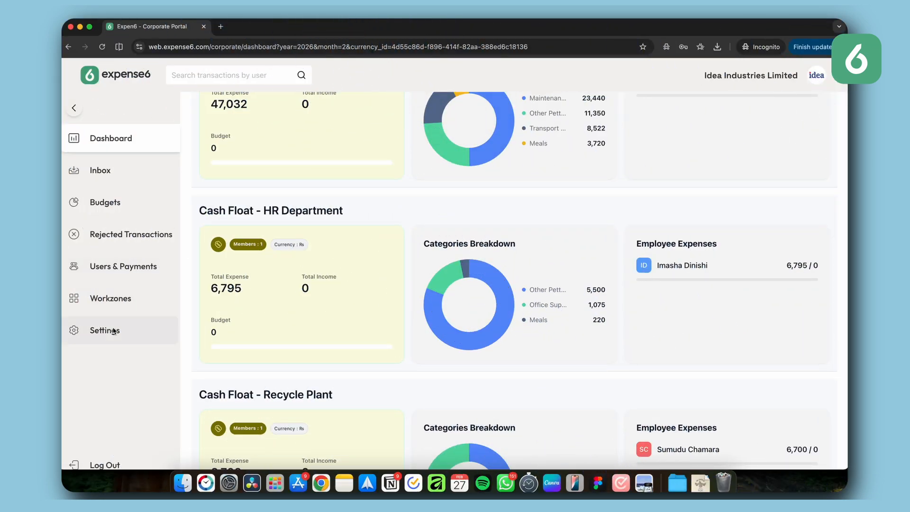
Step: Open Settings to view the company profile details and the PIN change page
{"action": "left_click", "coordinate": [114, 330]}
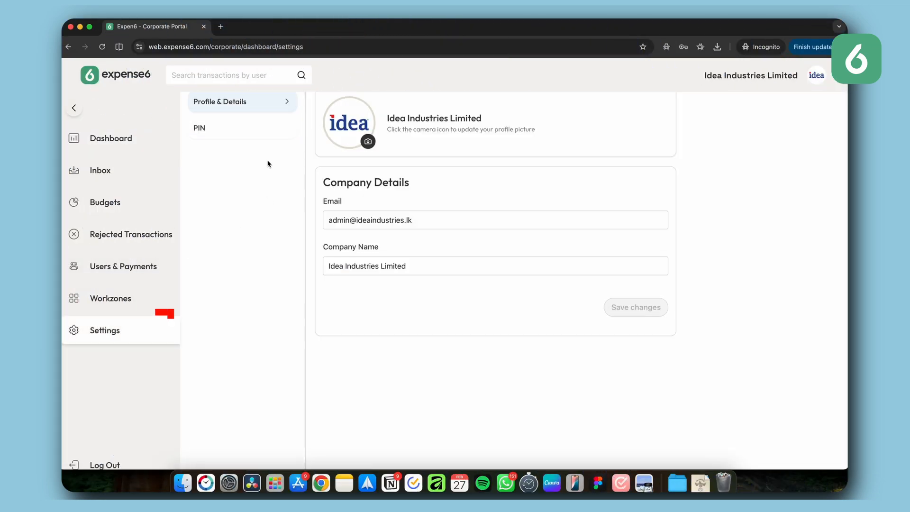
{"action": "scroll", "coordinate": [270, 163], "scroll_direction": "up", "scroll_amount": 2}
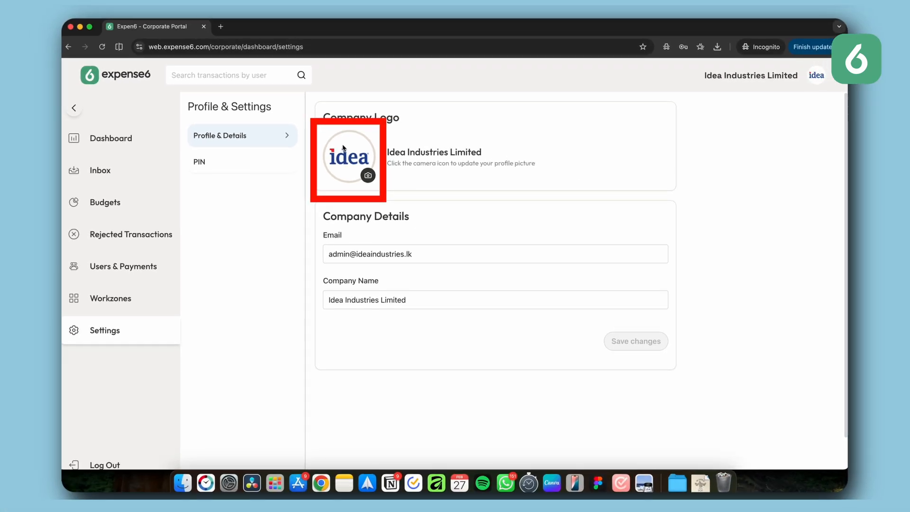
{"action": "left_click", "coordinate": [216, 161]}
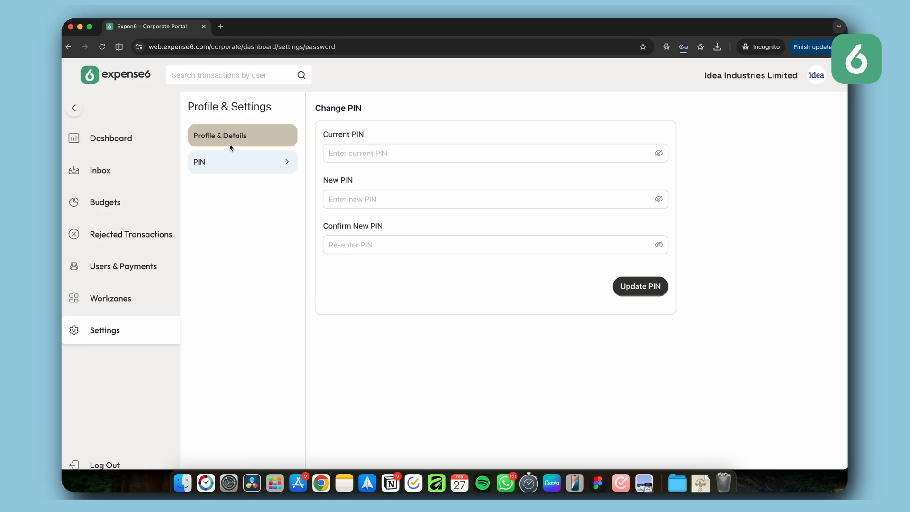
Step: Preview buying 5 additional seats in Users & Payments without purchasing, then open the Payments page
{"action": "left_click", "coordinate": [142, 269]}
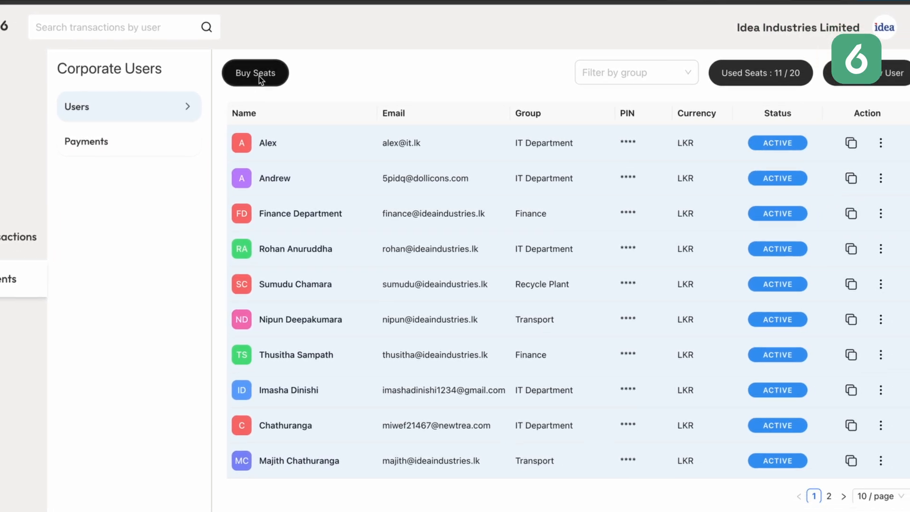
{"action": "left_click", "coordinate": [337, 130]}
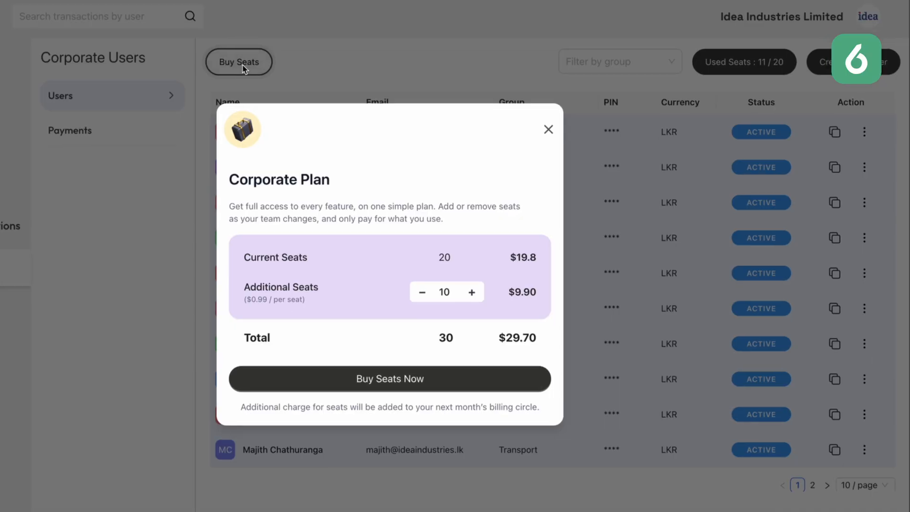
{"action": "left_click", "coordinate": [421, 292]}
{"action": "left_click", "coordinate": [420, 292]}
{"action": "left_click", "coordinate": [420, 292]}
{"action": "left_click", "coordinate": [421, 292]}
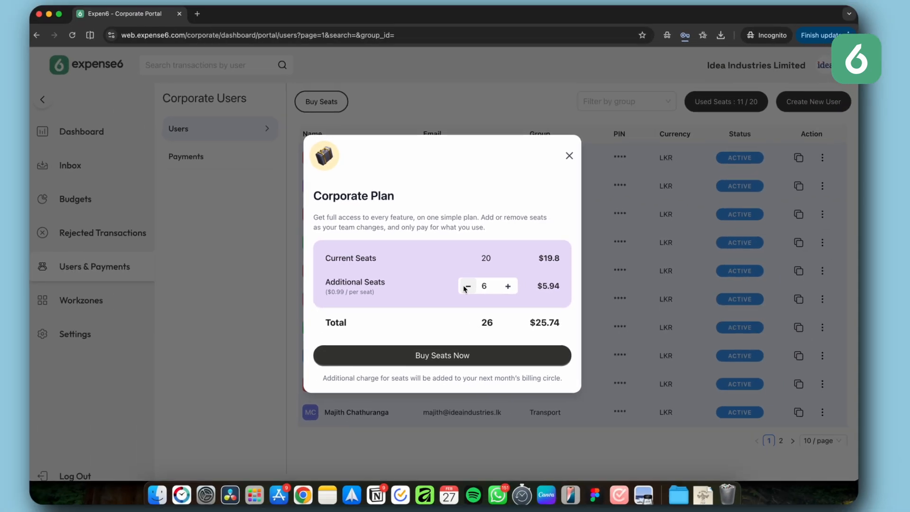
{"action": "left_click", "coordinate": [475, 286]}
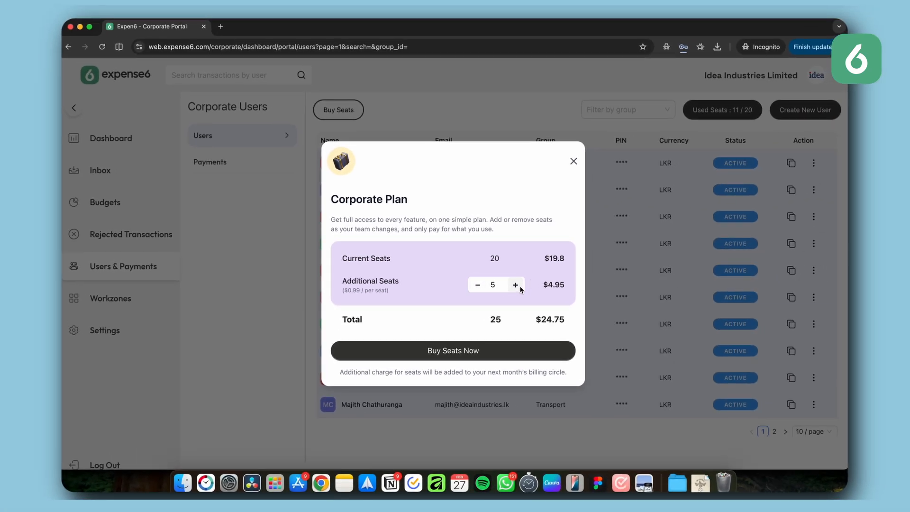
{"action": "left_click", "coordinate": [573, 162]}
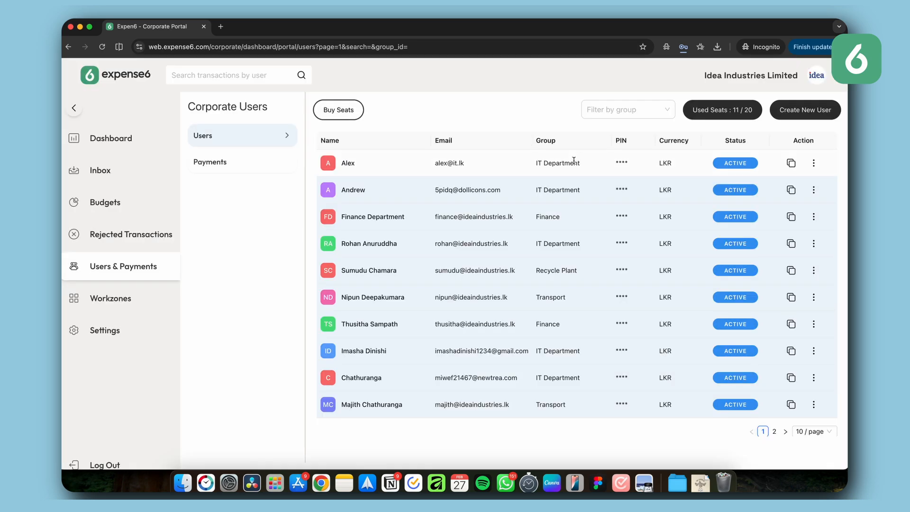
{"action": "left_click", "coordinate": [248, 162]}
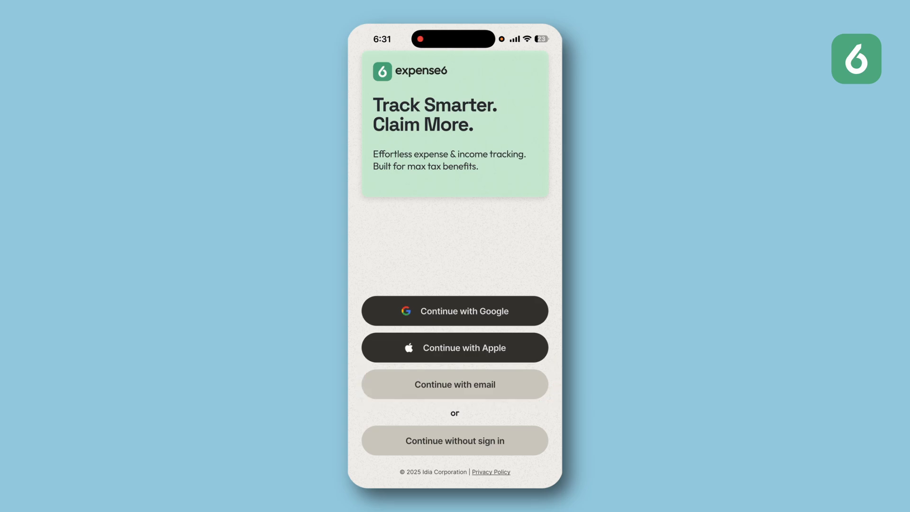
Step: Switch to the expense6 mobile app and sign in by email with the user's e-mail address
{"action": "left_click", "coordinate": [454, 384]}
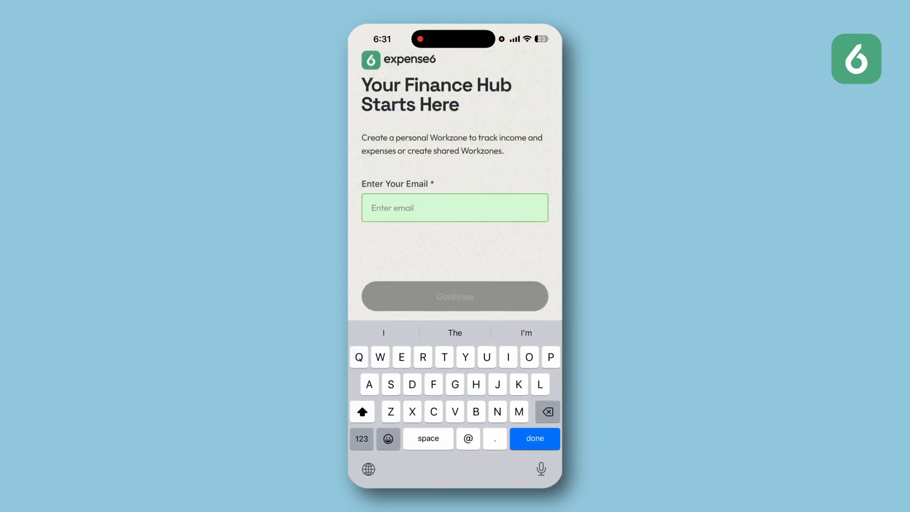
{"action": "left_click", "coordinate": [426, 208]}
{"action": "left_click", "coordinate": [369, 185]}
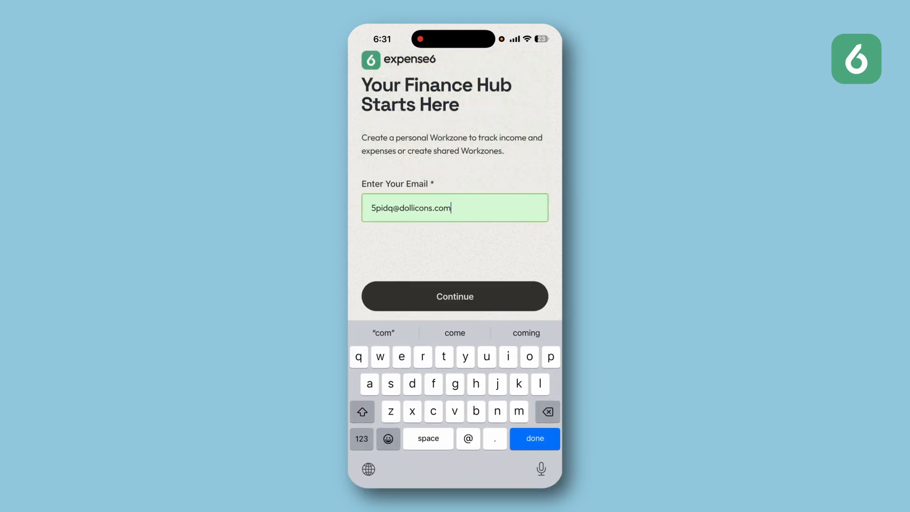
{"action": "left_click", "coordinate": [454, 296]}
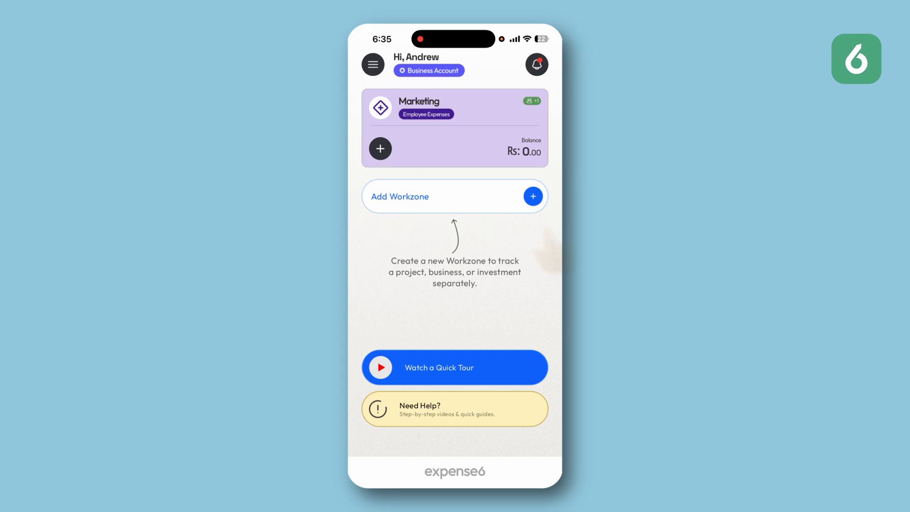
Step: Start a new Marketing workzone transaction named Petrol and pick the Fuel expense category
{"action": "left_click", "coordinate": [379, 148]}
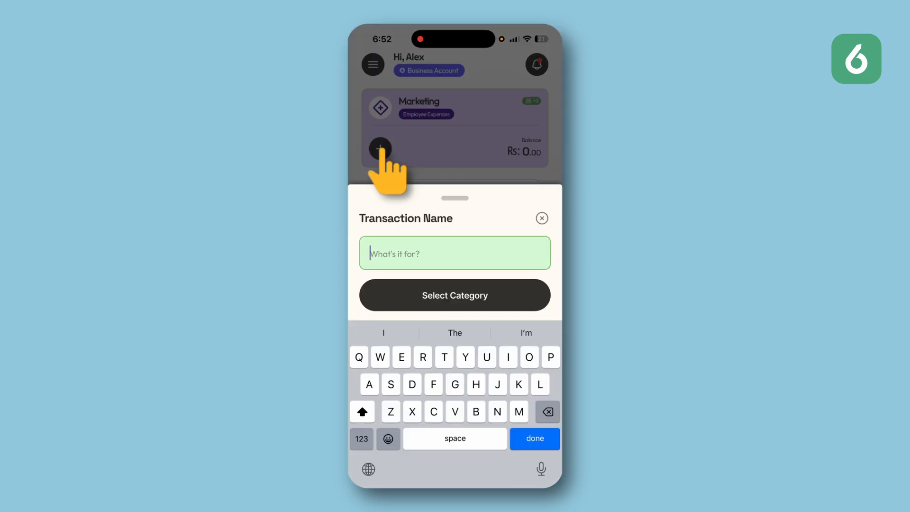
{"action": "type", "text": "R"}
{"action": "key", "text": "BackSpace"}
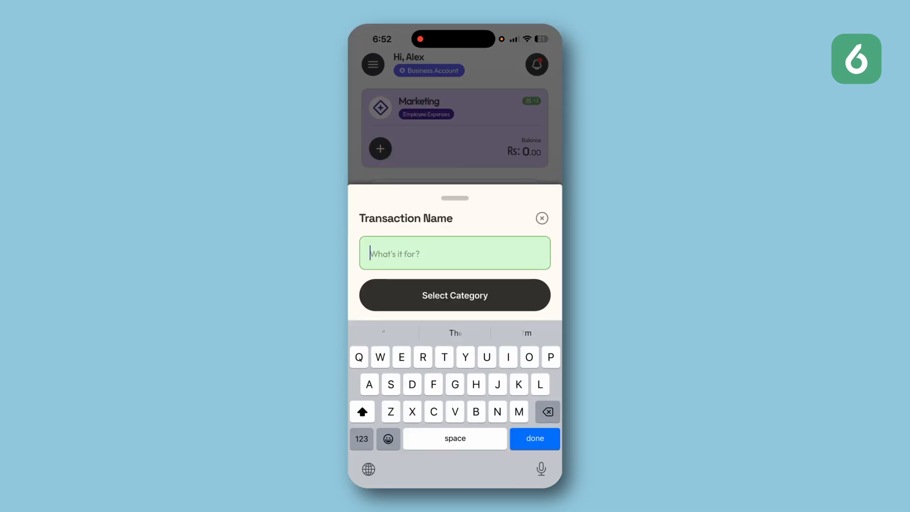
{"action": "type", "text": "Fuel"}
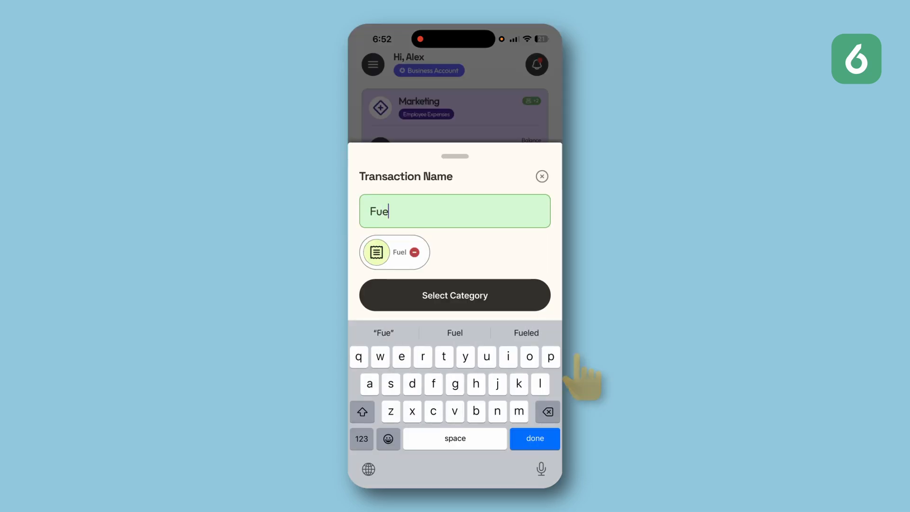
{"action": "left_click", "coordinate": [459, 298]}
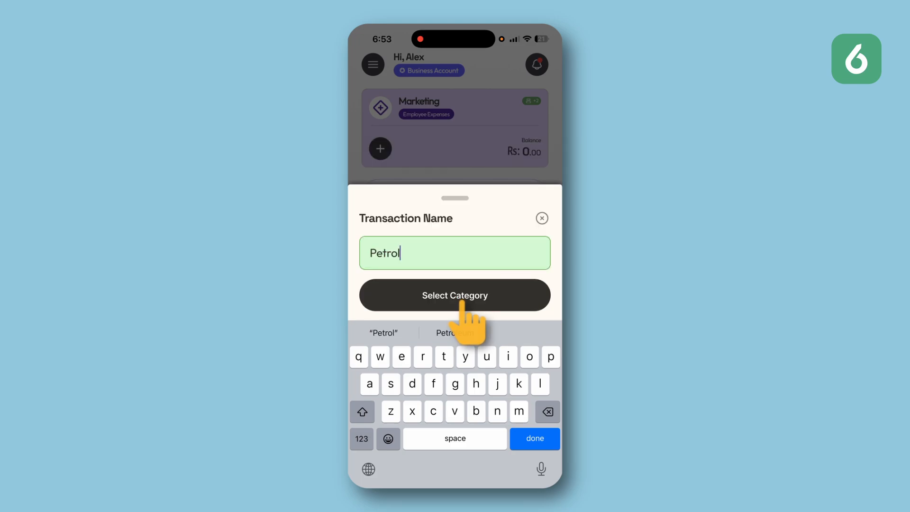
{"action": "left_click", "coordinate": [460, 296]}
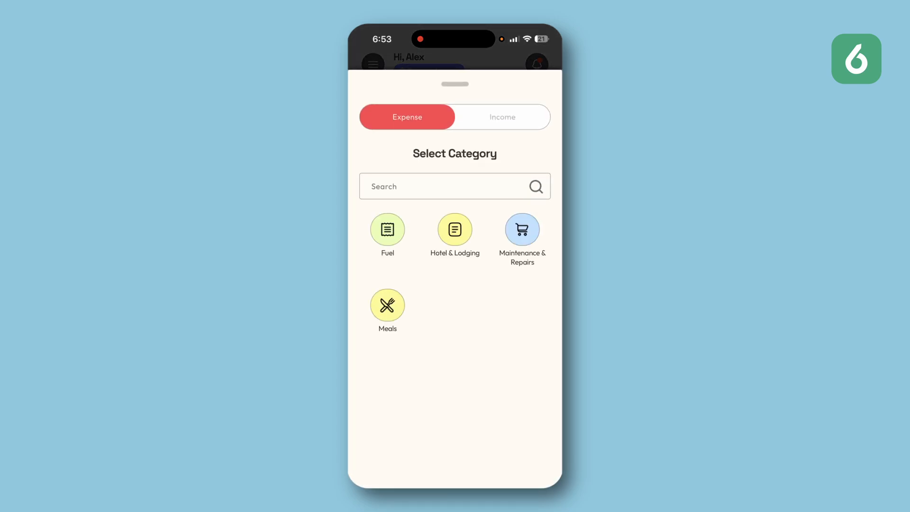
{"action": "left_click", "coordinate": [387, 230]}
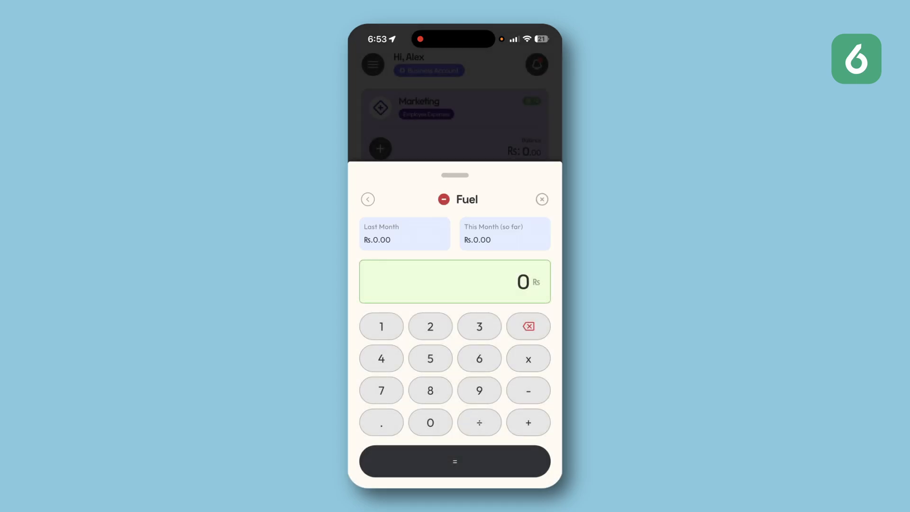
Step: Enter 3,500 Rs as the expense amount and continue to the expense details
{"action": "left_click", "coordinate": [479, 327]}
{"action": "left_click", "coordinate": [430, 359]}
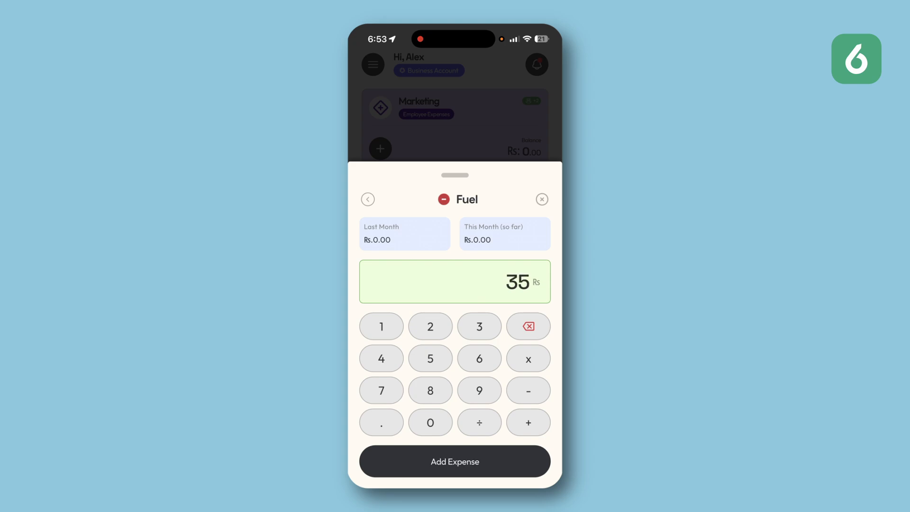
{"action": "left_click", "coordinate": [430, 422]}
{"action": "left_click", "coordinate": [430, 422]}
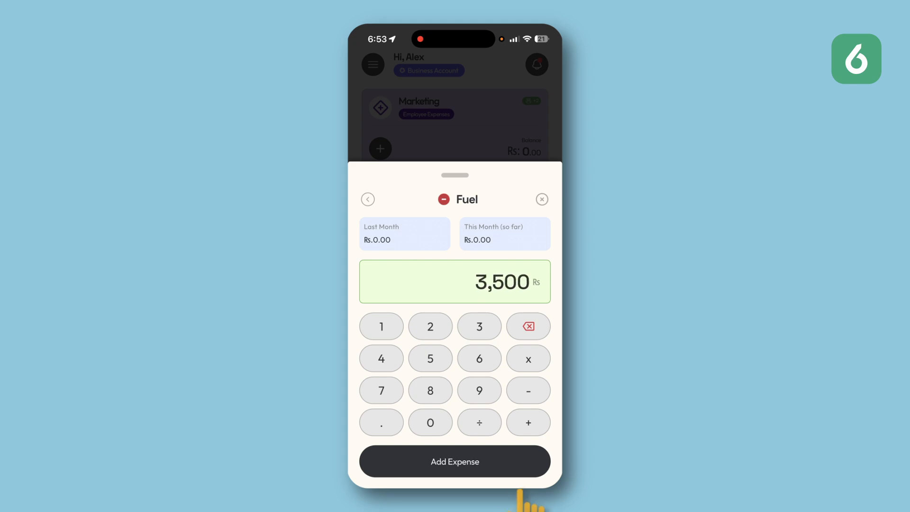
{"action": "left_click", "coordinate": [462, 462]}
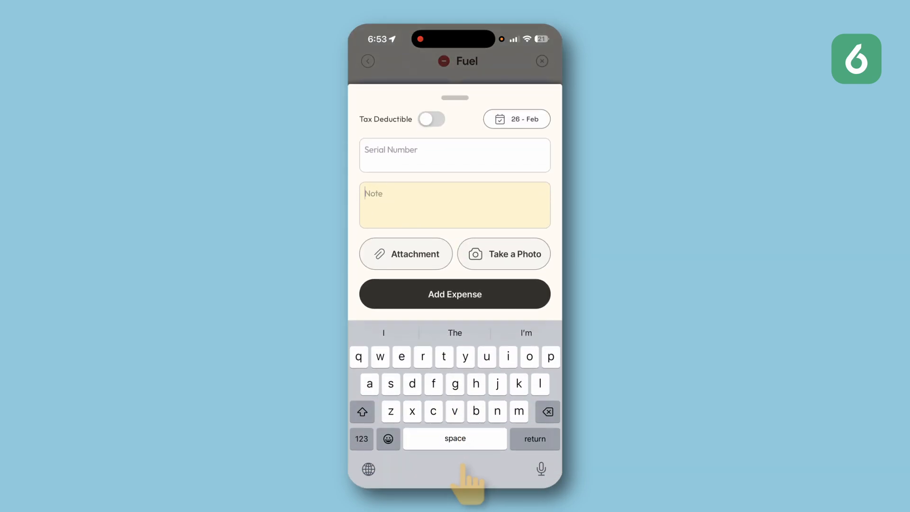